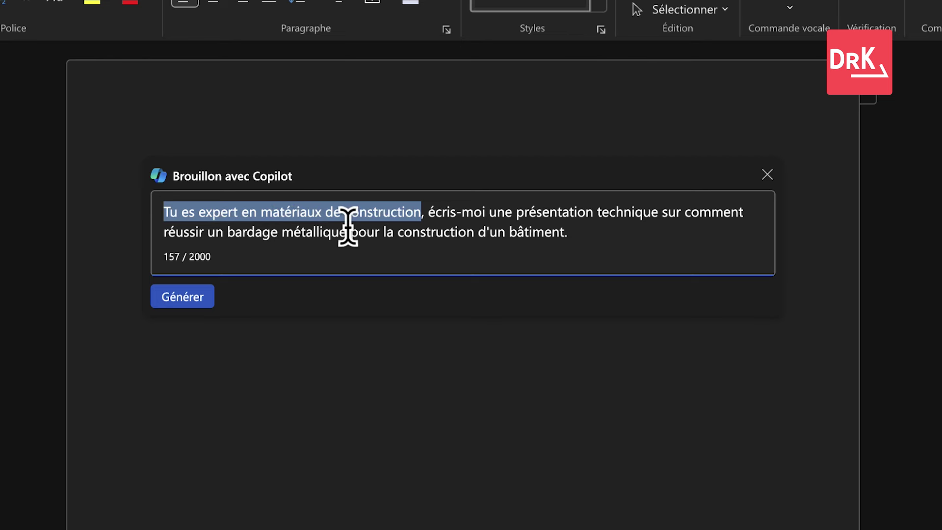
Step: Generate a Copilot draft from the prepared construction-materials expert prompt requesting a technical presentation on successful metal cladding for a building
{"action": "left_click", "coordinate": [421, 211]}
{"action": "left_click_drag", "start_coordinate": [430, 207], "coordinate": [598, 233]}
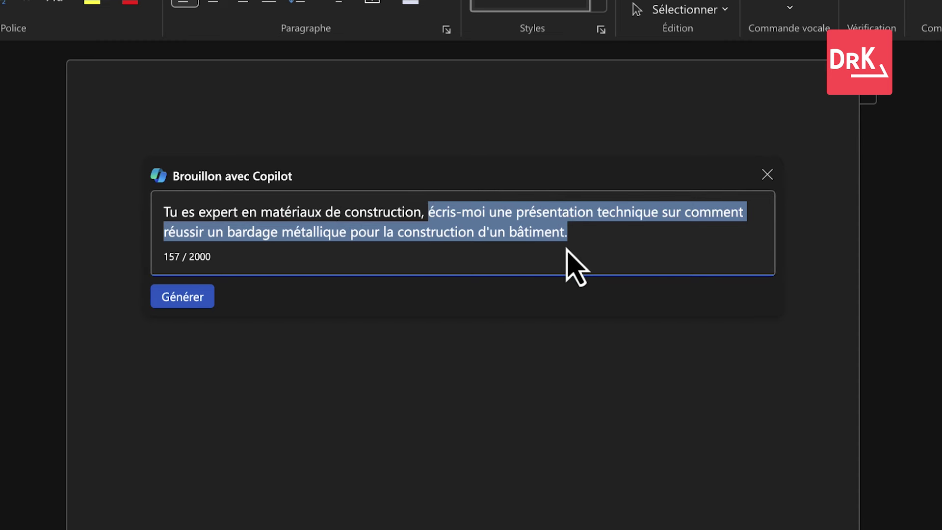
{"action": "left_click", "coordinate": [187, 297]}
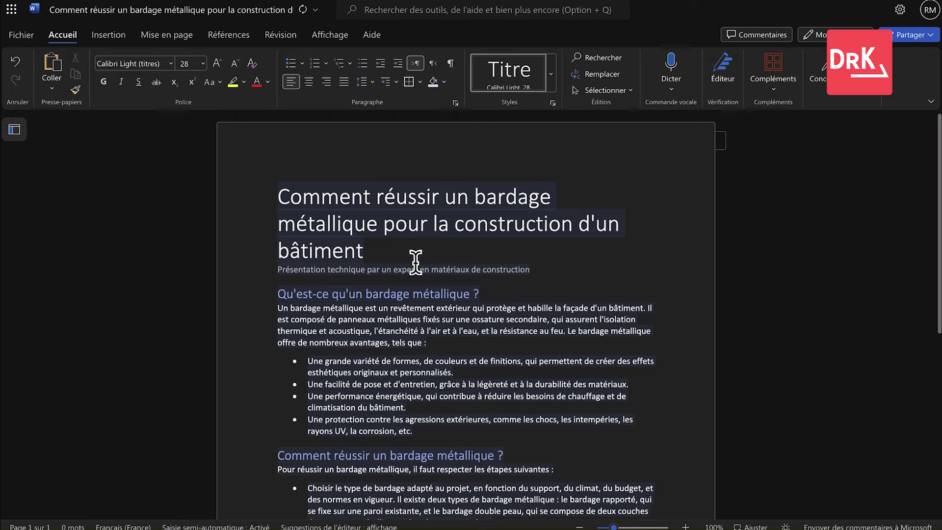
Step: Review the generated metal cladding draft through its conclusion and keep it in the document
{"action": "scroll", "coordinate": [301, 276], "scroll_direction": "down", "scroll_amount": 2}
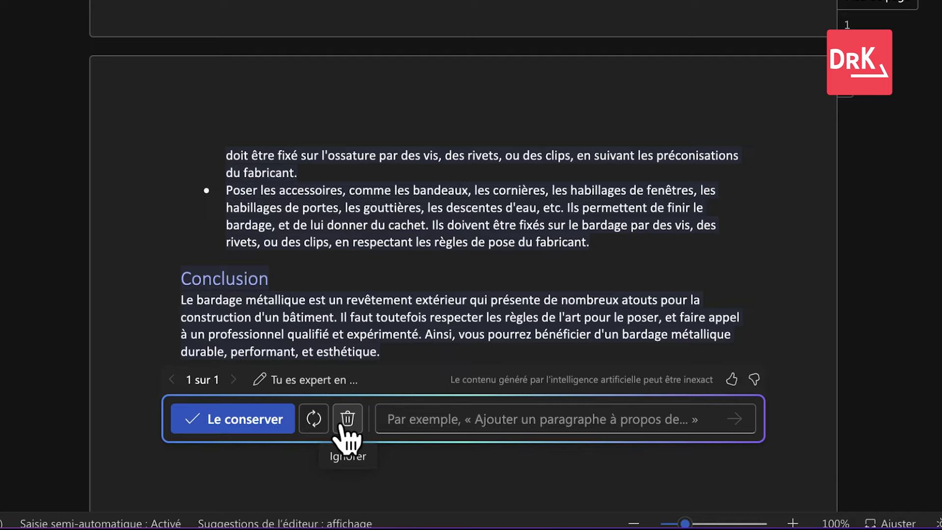
{"action": "left_click", "coordinate": [314, 419]}
{"action": "left_click", "coordinate": [172, 379]}
{"action": "scroll", "coordinate": [408, 304], "scroll_direction": "up", "scroll_amount": 10}
{"action": "scroll", "coordinate": [408, 305], "scroll_direction": "down", "scroll_amount": 12}
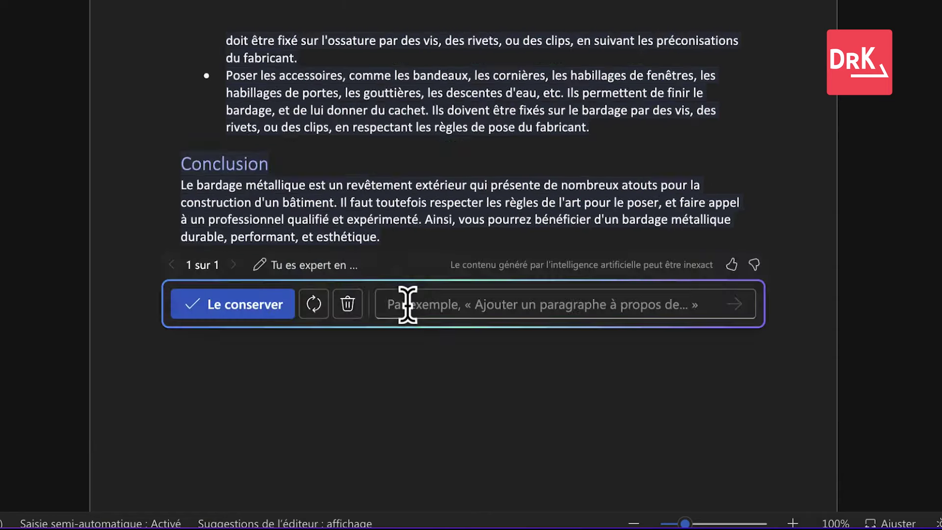
{"action": "left_click", "coordinate": [407, 304]}
{"action": "left_click", "coordinate": [173, 266]}
{"action": "scroll", "coordinate": [432, 292], "scroll_direction": "up", "scroll_amount": 2}
{"action": "scroll", "coordinate": [428, 276], "scroll_direction": "up", "scroll_amount": 8}
{"action": "scroll", "coordinate": [427, 276], "scroll_direction": "down", "scroll_amount": 10}
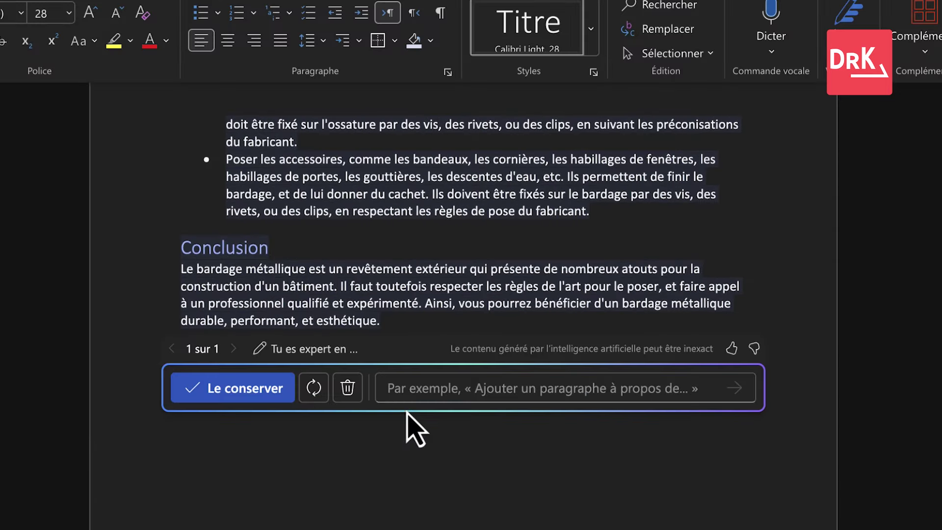
{"action": "left_click", "coordinate": [248, 397]}
Step: Examine the kept cladding document, from its title and introduction through the list of installation stages
{"action": "scroll", "coordinate": [448, 320], "scroll_direction": "up", "scroll_amount": 5}
{"action": "scroll", "coordinate": [448, 294], "scroll_direction": "down", "scroll_amount": 1}
{"action": "scroll", "coordinate": [442, 314], "scroll_direction": "up", "scroll_amount": 5}
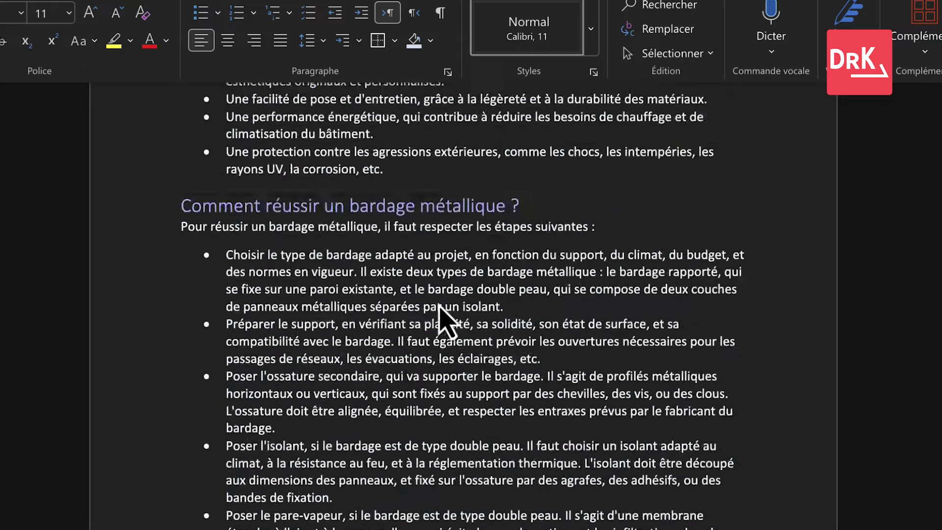
{"action": "scroll", "coordinate": [435, 301], "scroll_direction": "up", "scroll_amount": 8}
{"action": "scroll", "coordinate": [437, 292], "scroll_direction": "down", "scroll_amount": 8}
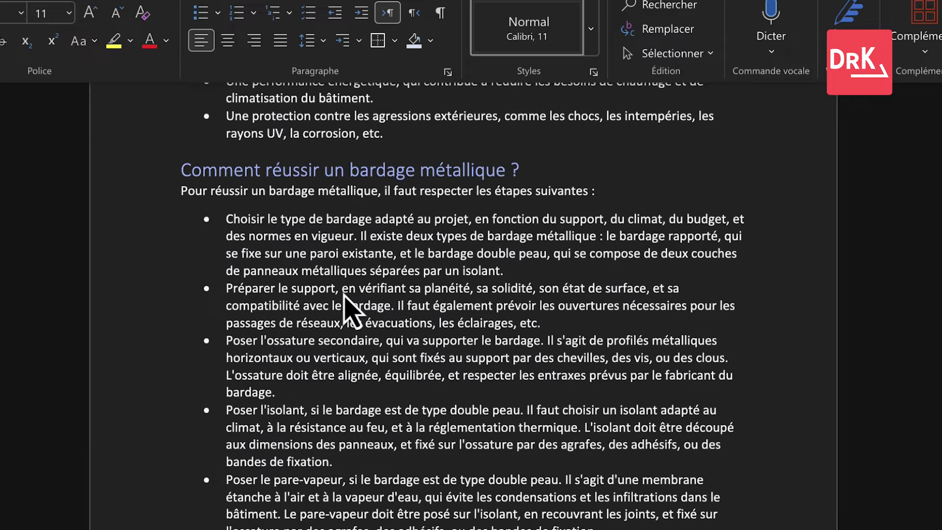
{"action": "scroll", "coordinate": [343, 295], "scroll_direction": "up", "scroll_amount": 5}
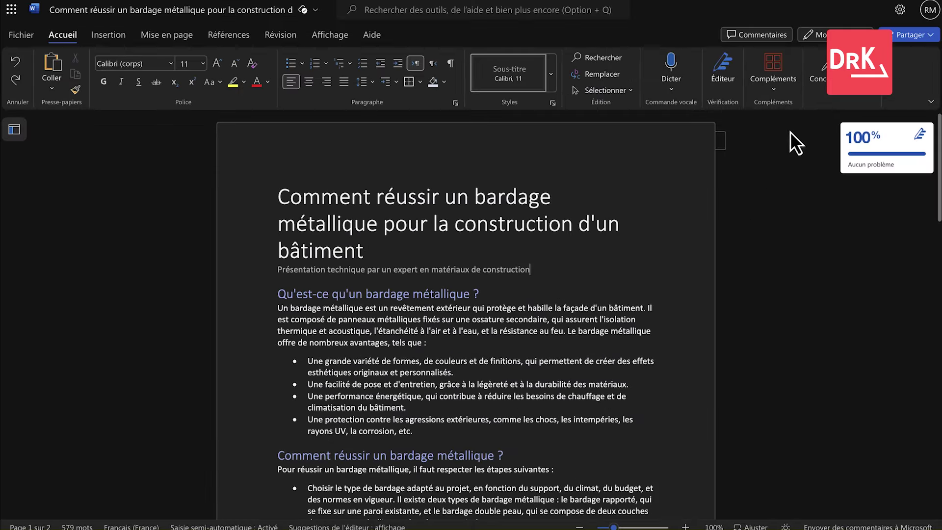
{"action": "scroll", "coordinate": [625, 185], "scroll_direction": "down", "scroll_amount": 5}
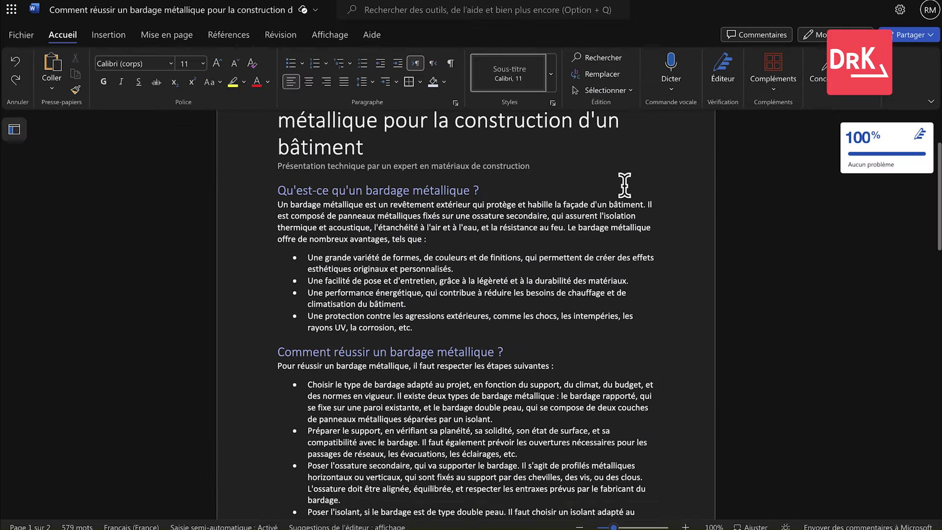
{"action": "scroll", "coordinate": [625, 185], "scroll_direction": "down", "scroll_amount": 7}
Step: Apply the first Concepteur idea with a content-based image to the cladding document
{"action": "scroll", "coordinate": [625, 185], "scroll_direction": "up", "scroll_amount": 15}
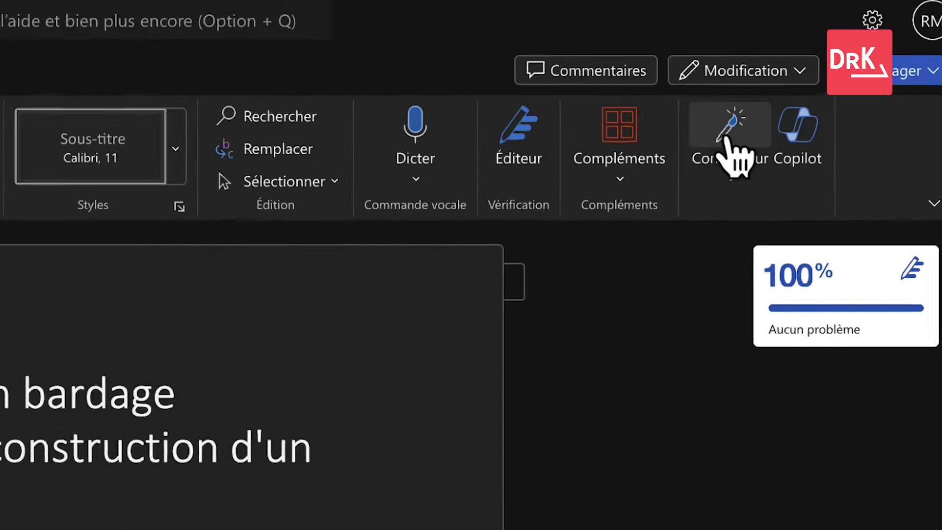
{"action": "left_click", "coordinate": [736, 150]}
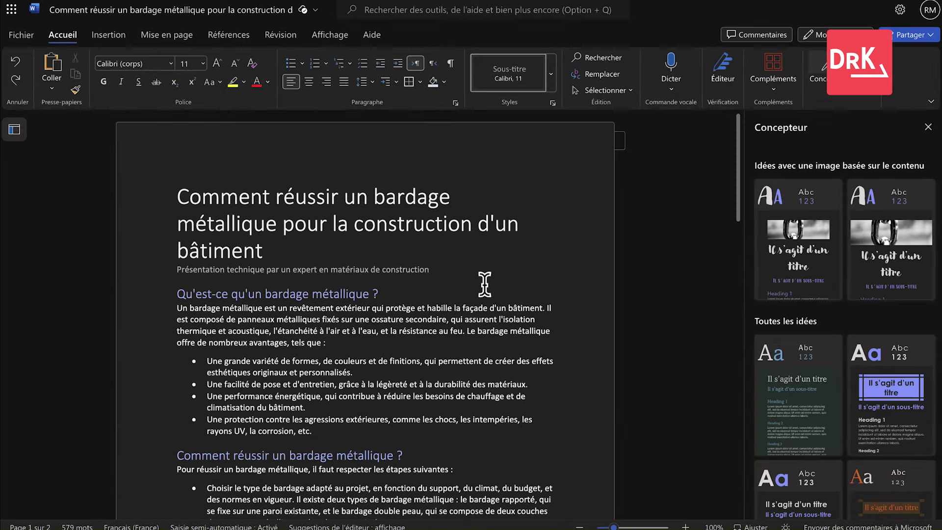
{"action": "left_click", "coordinate": [799, 240]}
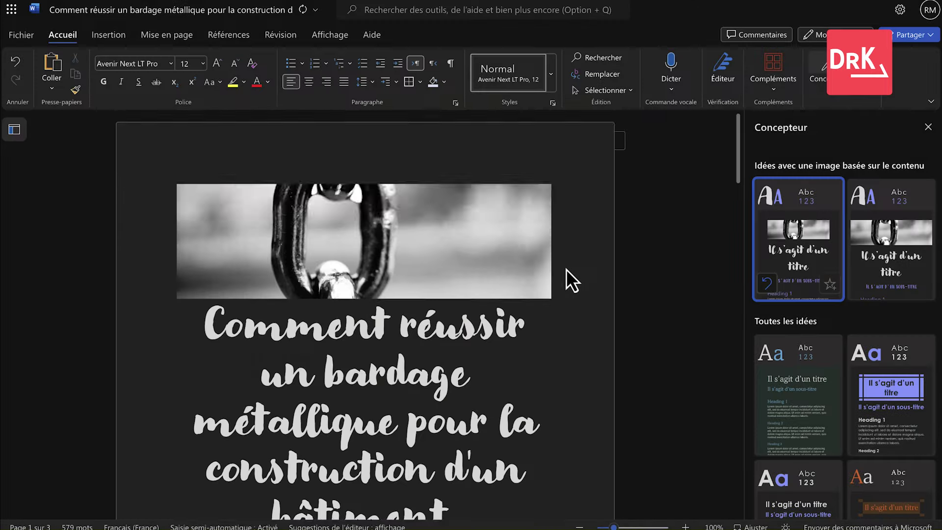
Step: Examine the restyled pages of the document, including the header image and title formatting
{"action": "scroll", "coordinate": [566, 269], "scroll_direction": "down", "scroll_amount": 10}
{"action": "scroll", "coordinate": [400, 248], "scroll_direction": "up", "scroll_amount": 8}
{"action": "scroll", "coordinate": [399, 248], "scroll_direction": "down", "scroll_amount": 8}
{"action": "scroll", "coordinate": [399, 248], "scroll_direction": "up", "scroll_amount": 4}
{"action": "scroll", "coordinate": [400, 244], "scroll_direction": "down", "scroll_amount": 4}
{"action": "scroll", "coordinate": [400, 240], "scroll_direction": "up", "scroll_amount": 10}
{"action": "left_click", "coordinate": [289, 293]}
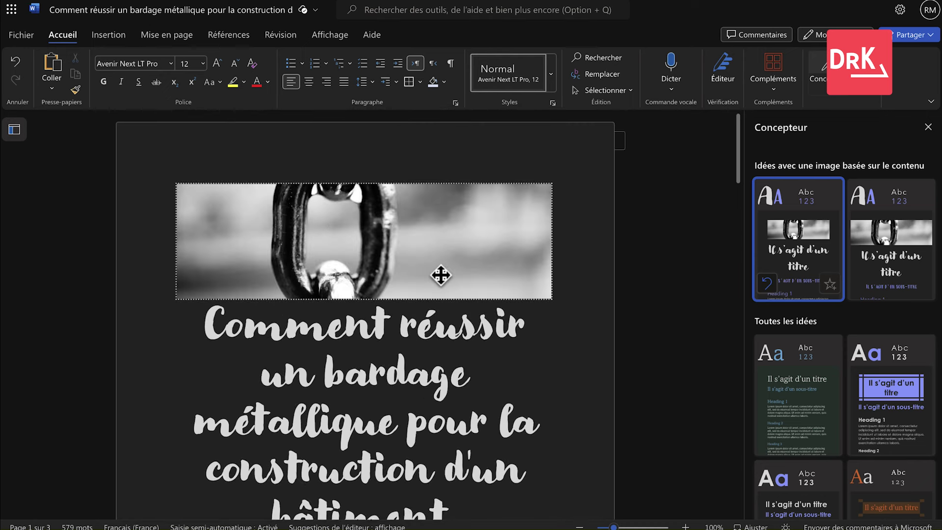
{"action": "scroll", "coordinate": [491, 304], "scroll_direction": "down", "scroll_amount": 3}
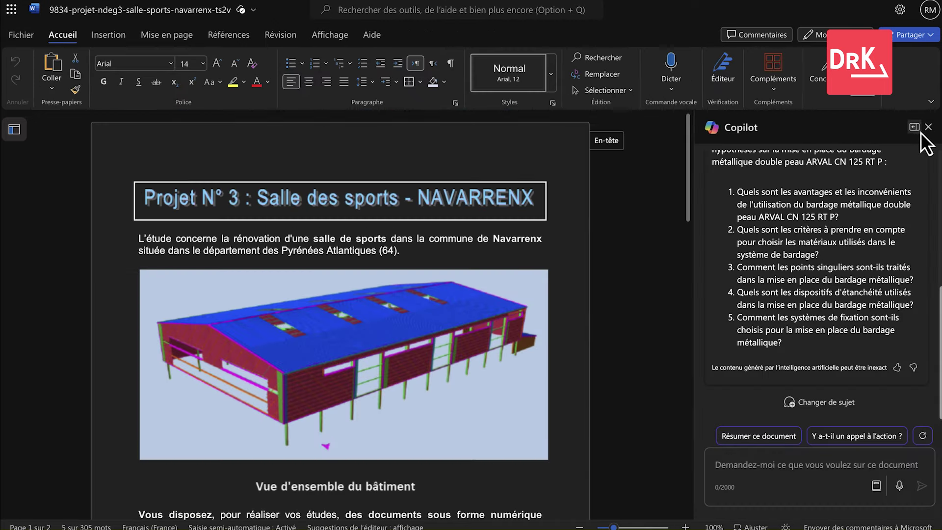
Step: Close the Copilot chat and read the Navarrenx sports hall brief, from the building overview through the numbered cladding study tasks
{"action": "left_click", "coordinate": [928, 127]}
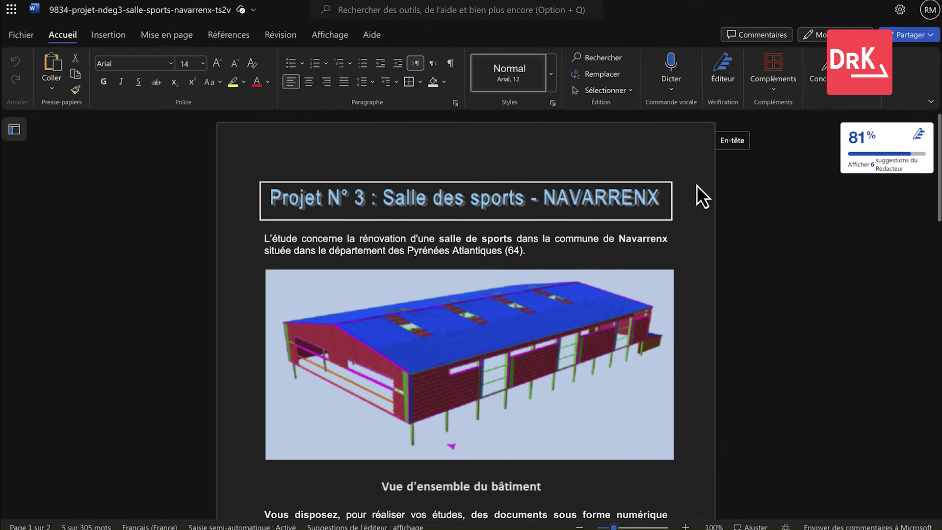
{"action": "scroll", "coordinate": [608, 213], "scroll_direction": "down", "scroll_amount": 3}
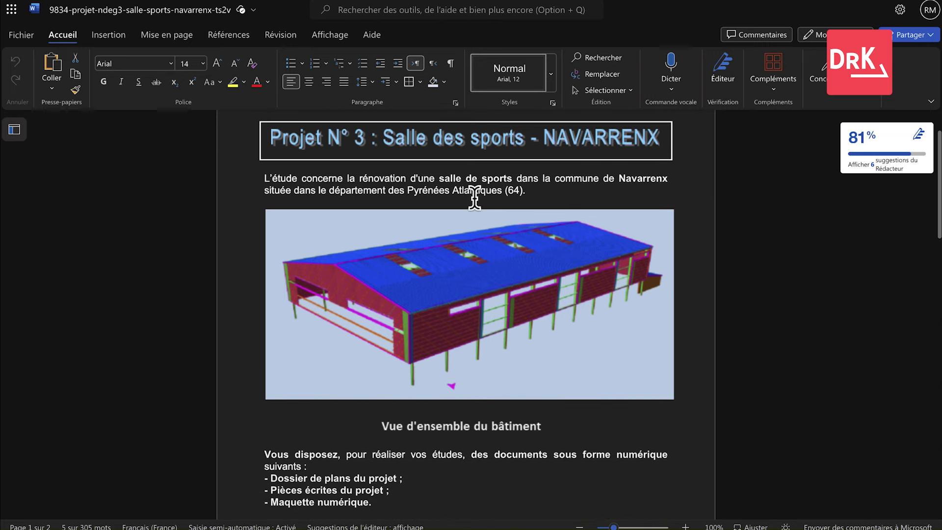
{"action": "scroll", "coordinate": [474, 198], "scroll_direction": "down", "scroll_amount": 5}
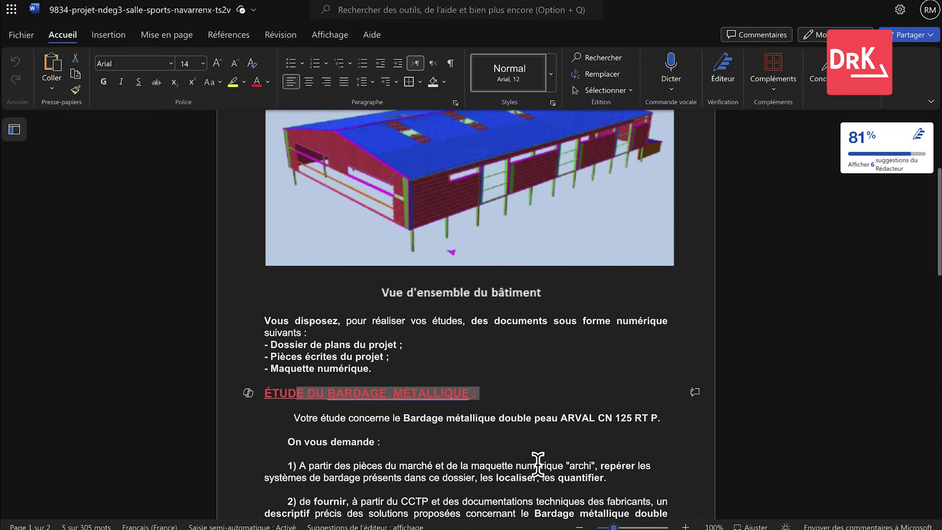
{"action": "left_click", "coordinate": [519, 388]}
{"action": "scroll", "coordinate": [516, 388], "scroll_direction": "down", "scroll_amount": 2}
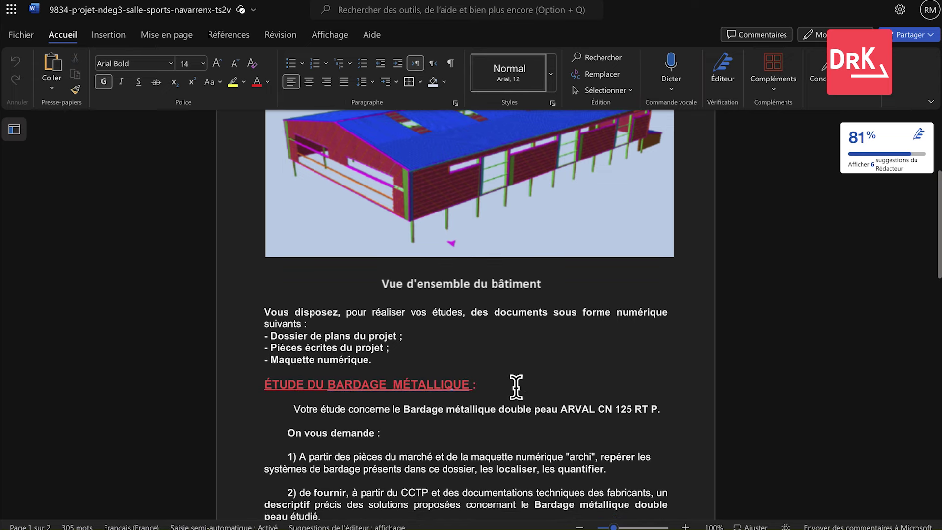
{"action": "scroll", "coordinate": [516, 388], "scroll_direction": "down", "scroll_amount": 1}
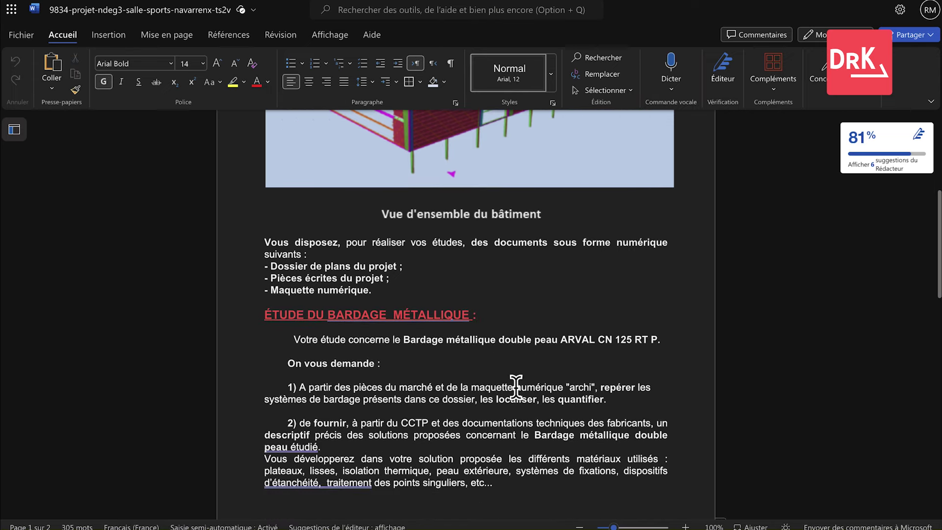
{"action": "scroll", "coordinate": [516, 388], "scroll_direction": "down", "scroll_amount": 1}
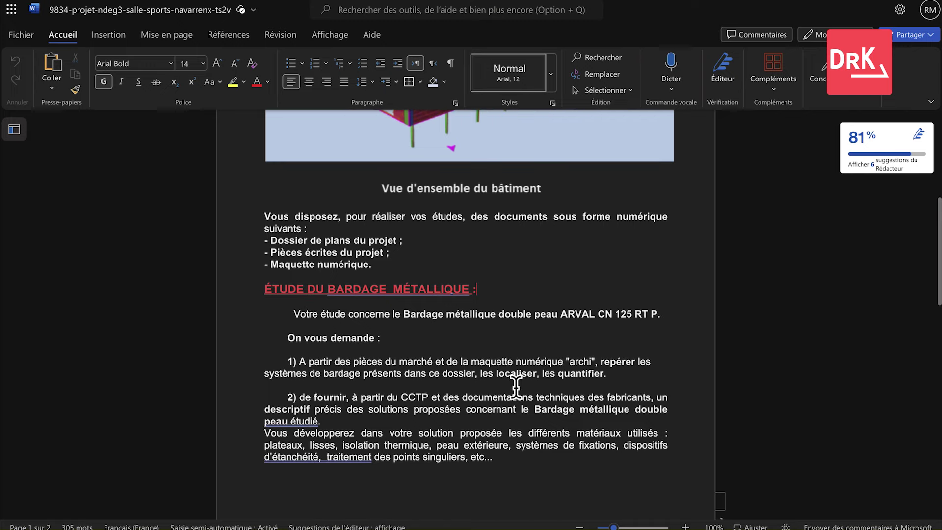
{"action": "left_click_drag", "start_coordinate": [296, 309], "coordinate": [427, 363]}
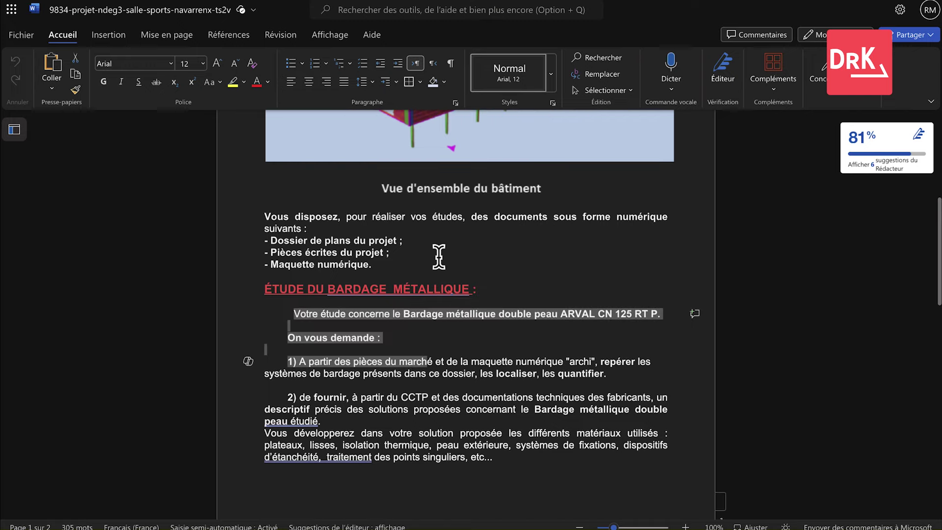
{"action": "scroll", "coordinate": [438, 256], "scroll_direction": "up", "scroll_amount": 11}
{"action": "scroll", "coordinate": [441, 285], "scroll_direction": "down", "scroll_amount": 20}
{"action": "left_click", "coordinate": [448, 307]}
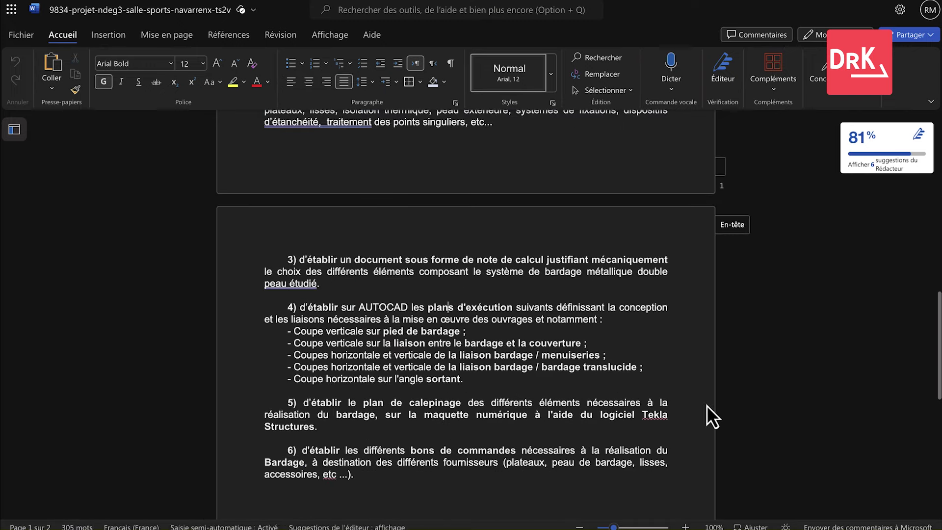
{"action": "scroll", "coordinate": [741, 237], "scroll_direction": "up", "scroll_amount": 15}
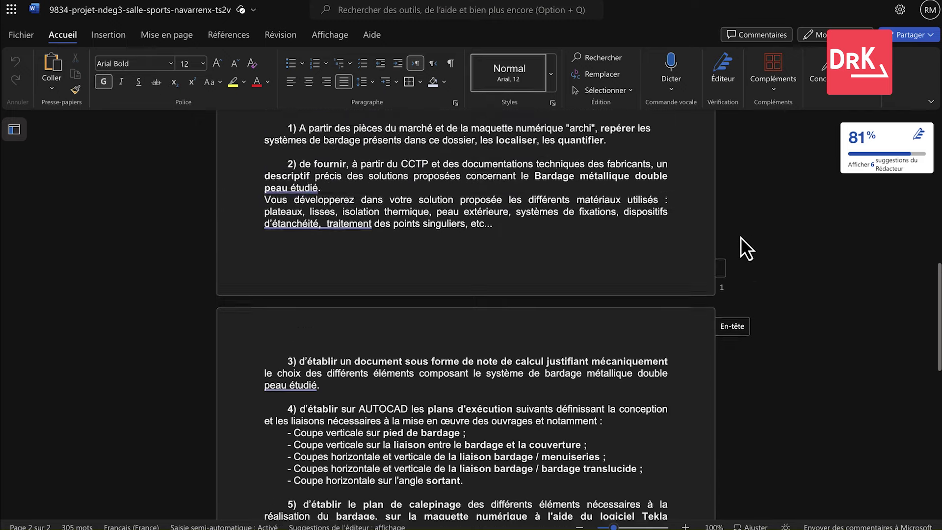
{"action": "left_click", "coordinate": [260, 172]}
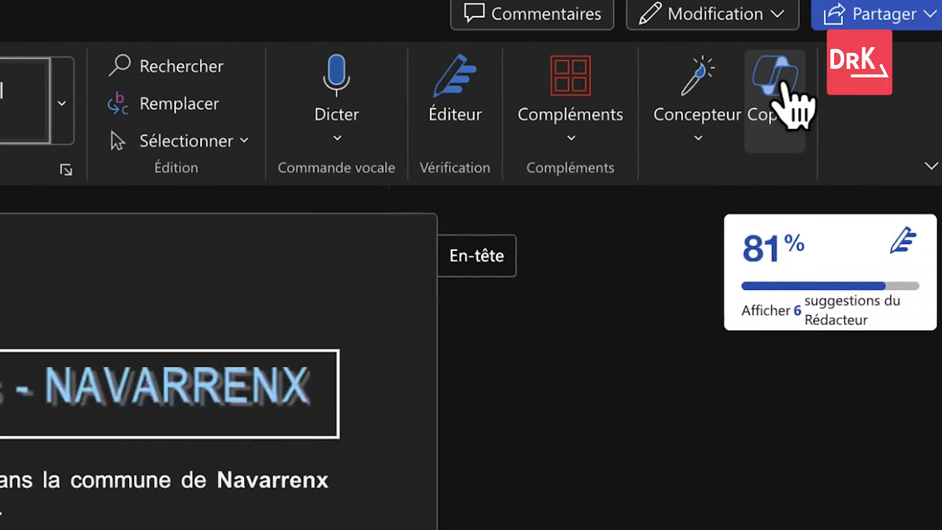
Step: Ask Copilot about the document: 'Quelles questions pourrais-je poser à un expert pour valider les hypothèses sur la mise en place du bardage métallique ?'
{"action": "left_click", "coordinate": [861, 72]}
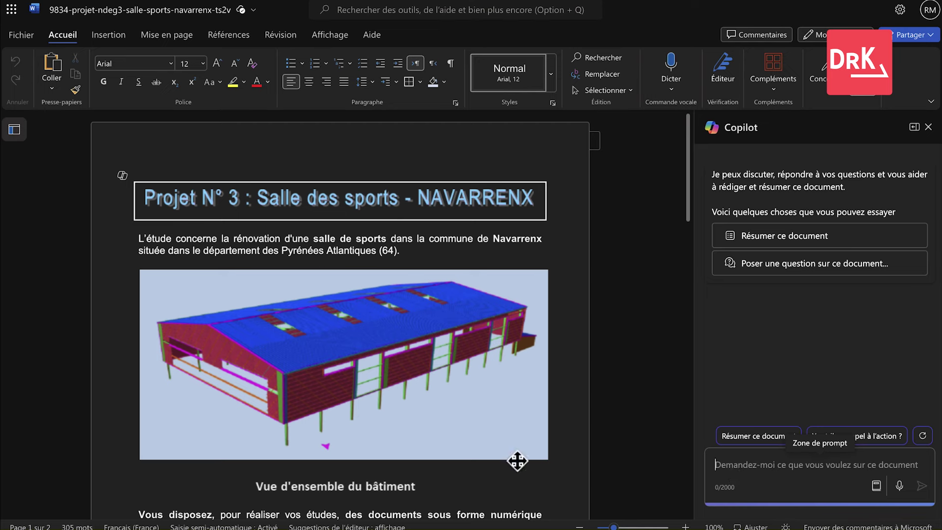
{"action": "scroll", "coordinate": [321, 409], "scroll_direction": "down", "scroll_amount": 2}
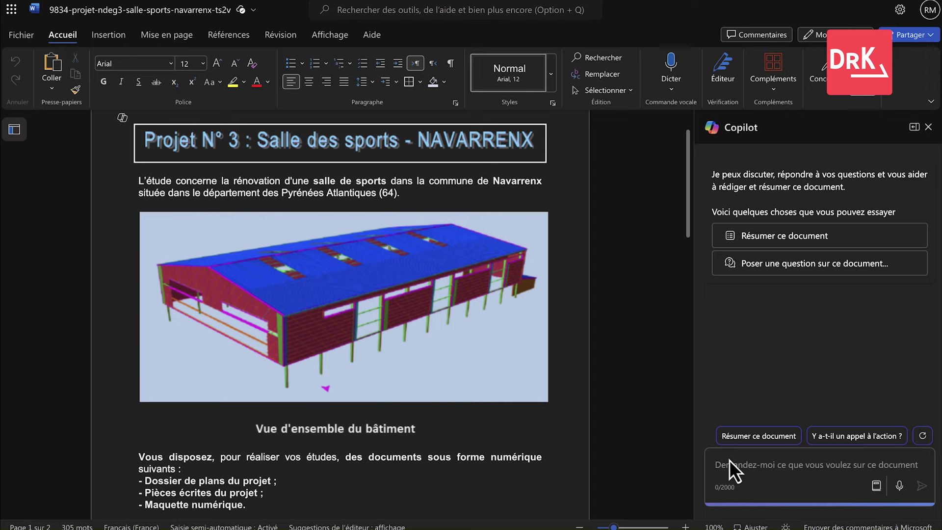
{"action": "scroll", "coordinate": [576, 346], "scroll_direction": "down", "scroll_amount": 1}
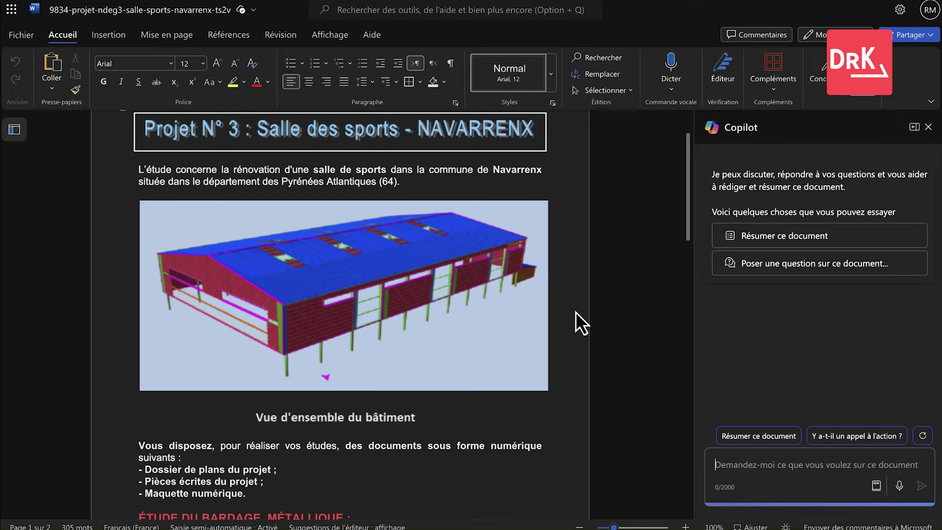
{"action": "scroll", "coordinate": [517, 400], "scroll_direction": "down", "scroll_amount": 3}
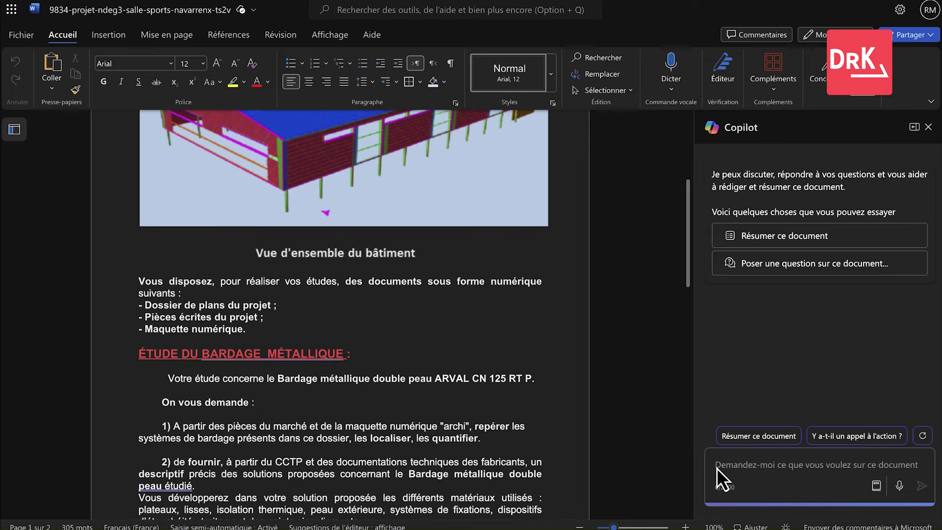
{"action": "type", "text": "Quelles questions pourrais-je poser à un expert pour valider les hypothèses sur la mise en place du bardage métallique ?"}
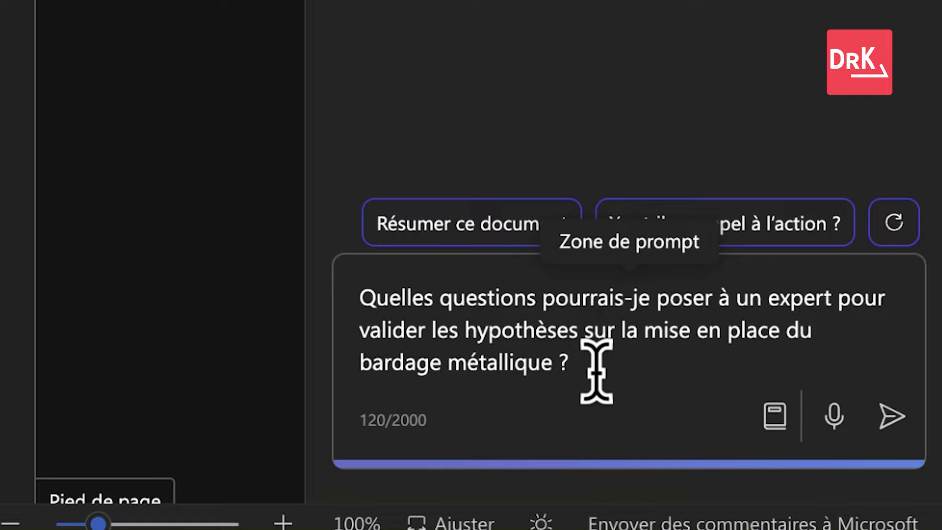
{"action": "key", "text": "Return"}
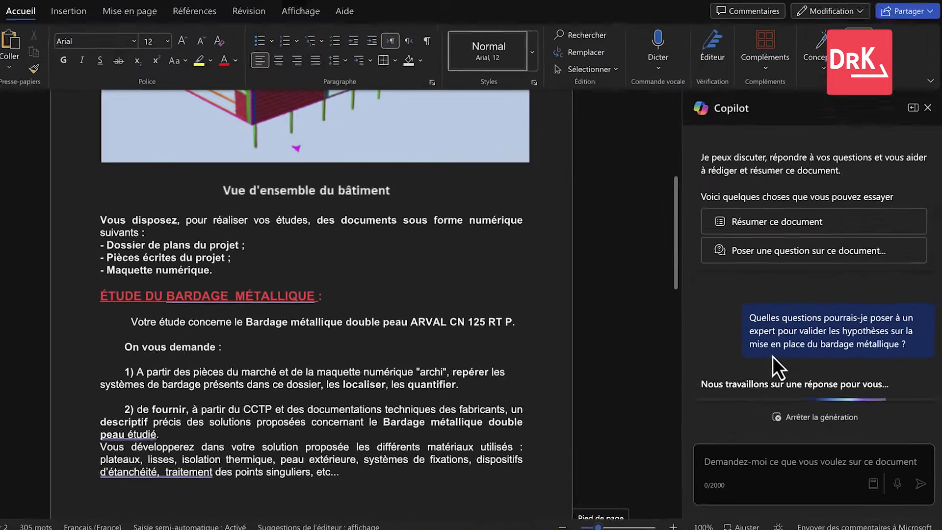
Step: Examine Copilot's suggested expert questions and their references alongside the cladding section of the project brief
{"action": "scroll", "coordinate": [249, 263], "scroll_direction": "down", "scroll_amount": 1}
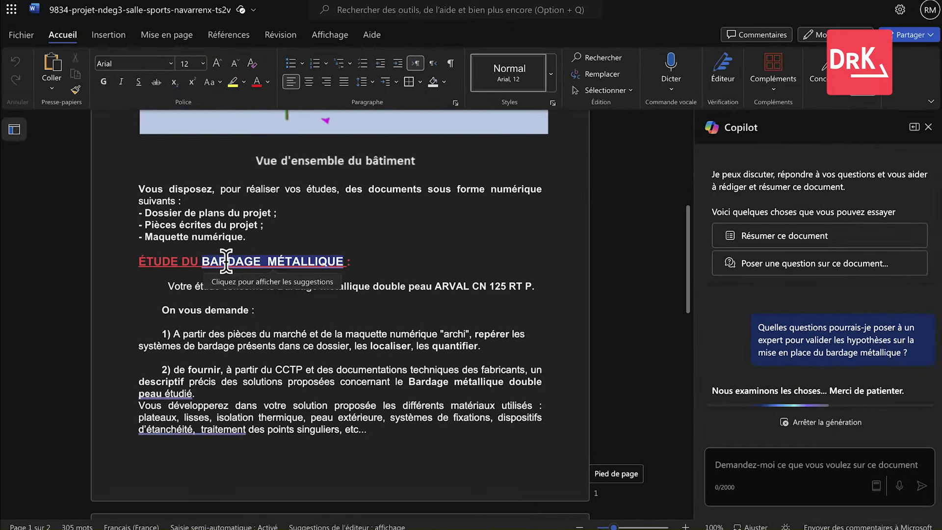
{"action": "scroll", "coordinate": [168, 267], "scroll_direction": "down", "scroll_amount": 2}
{"action": "scroll", "coordinate": [168, 267], "scroll_direction": "up", "scroll_amount": 9}
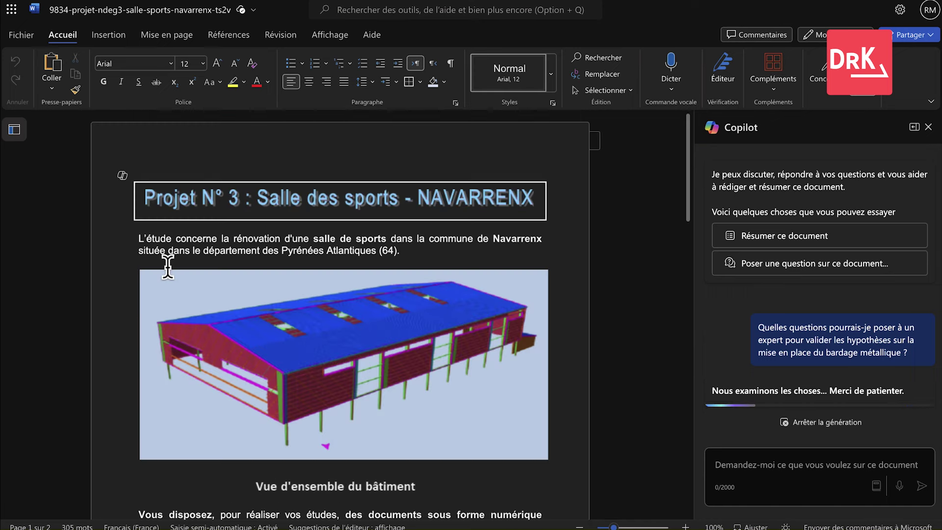
{"action": "scroll", "coordinate": [168, 266], "scroll_direction": "down", "scroll_amount": 10}
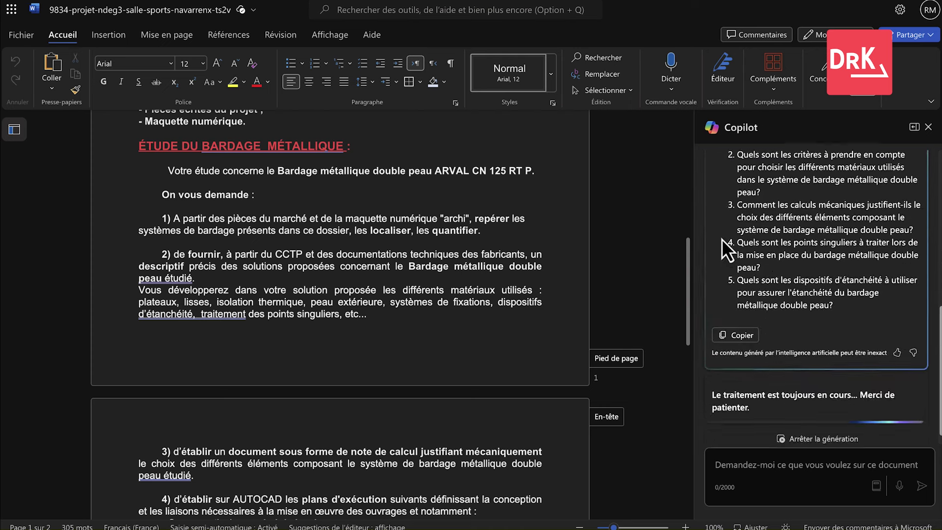
{"action": "scroll", "coordinate": [723, 239], "scroll_direction": "up", "scroll_amount": 4}
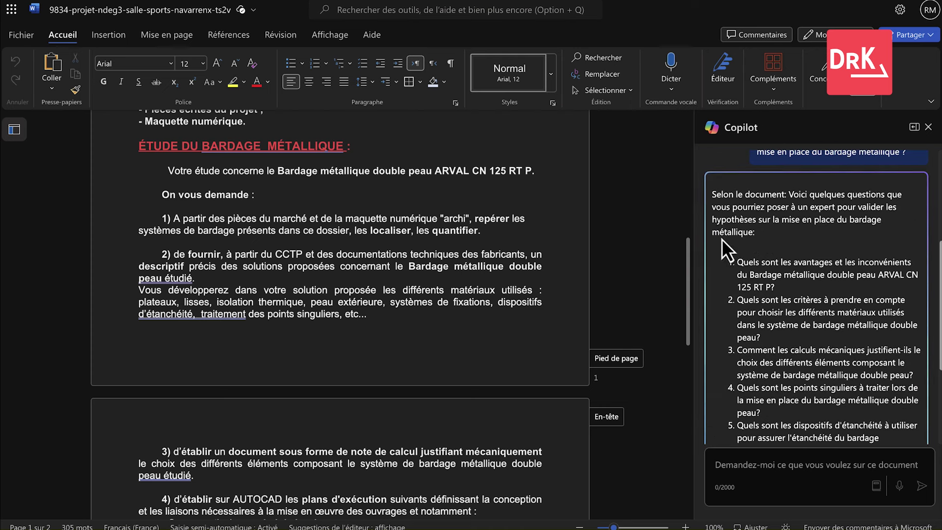
{"action": "left_click_drag", "start_coordinate": [712, 195], "coordinate": [771, 191]}
{"action": "left_click", "coordinate": [735, 194]}
{"action": "scroll", "coordinate": [735, 203], "scroll_direction": "down", "scroll_amount": 4}
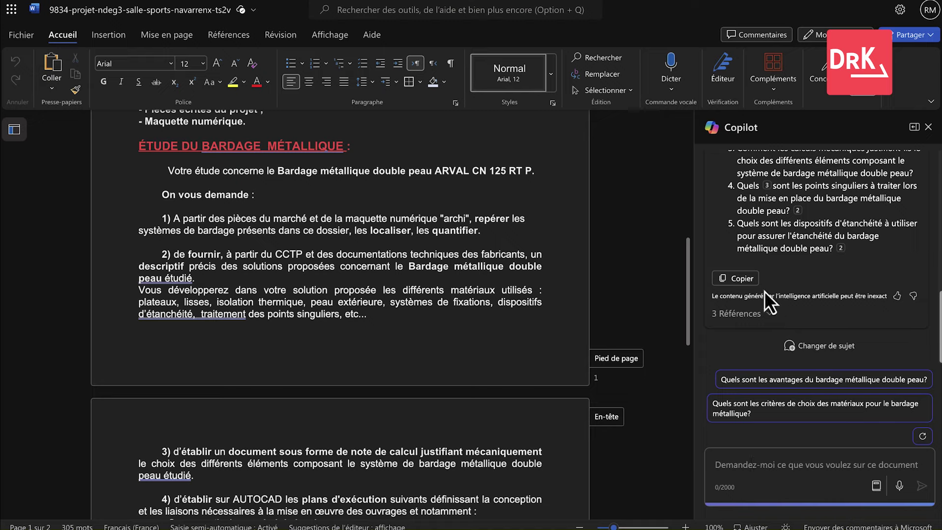
{"action": "scroll", "coordinate": [765, 291], "scroll_direction": "up", "scroll_amount": 5}
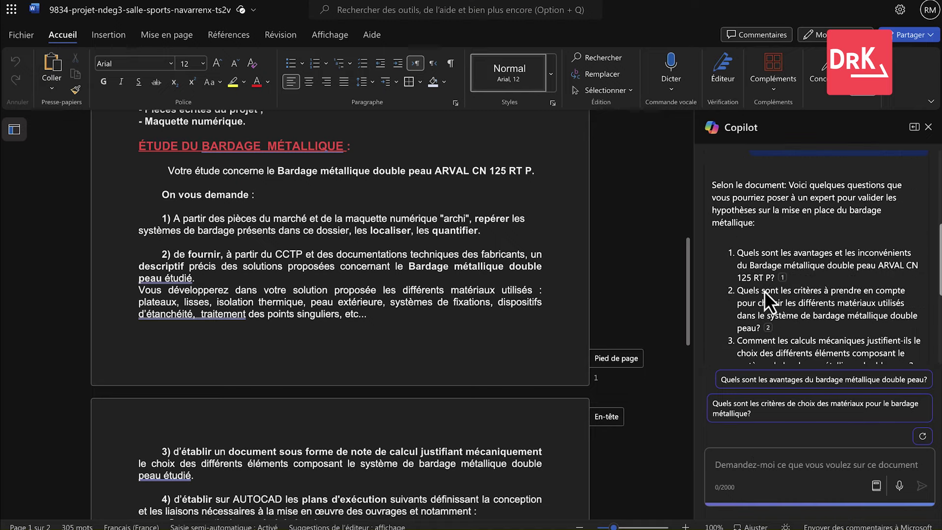
{"action": "scroll", "coordinate": [765, 291], "scroll_direction": "down", "scroll_amount": 5}
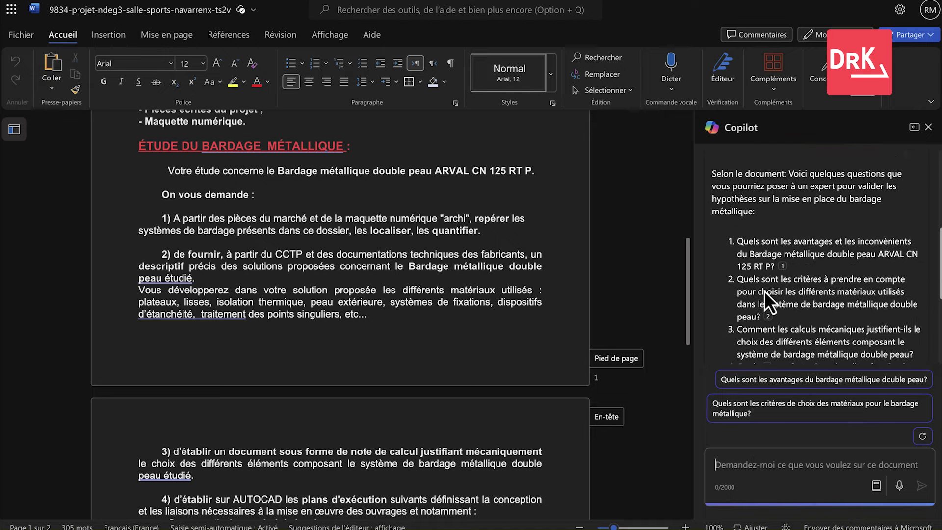
{"action": "left_click", "coordinate": [744, 468]}
{"action": "type", "text": "si"}
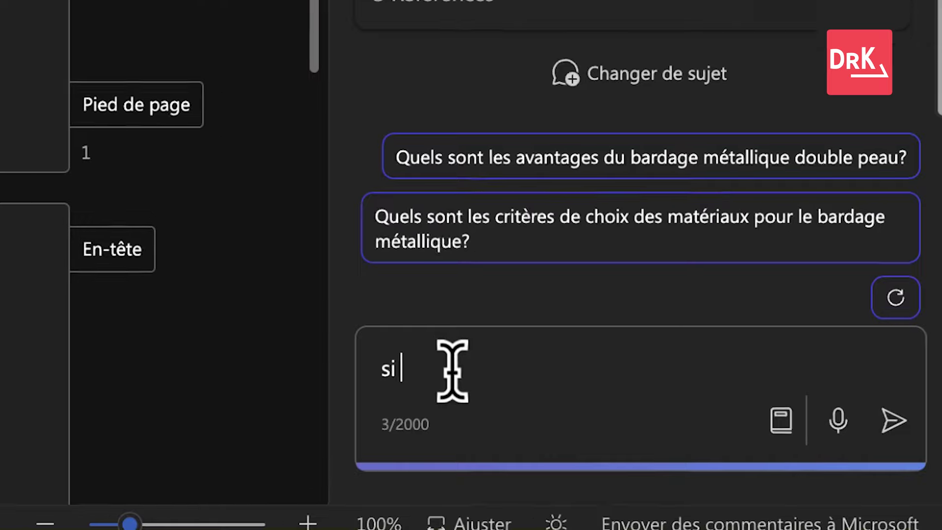
{"action": "key", "text": "BackSpace"}
{"action": "key", "text": "BackSpace"}
{"action": "type", "text": "en"}
{"action": "key", "text": "BackSpace"}
{"action": "key", "text": "BackSpace"}
{"action": "type", "text": "base s"}
{"action": "key", "text": "BackSpace"}
{"action": "type", "text": "toi sur le docum"}
{"action": "key", "text": "ctrl+a"}
{"action": "key", "text": "BackSpace"}
Step: Review Copilot's suggested expert questions about the ARVAL CN 125 RT P double-skin cladding and their cited references
{"action": "scroll", "coordinate": [768, 324], "scroll_direction": "up", "scroll_amount": 5}
{"action": "scroll", "coordinate": [768, 324], "scroll_direction": "down", "scroll_amount": 3}
{"action": "scroll", "coordinate": [767, 325], "scroll_direction": "up", "scroll_amount": 3}
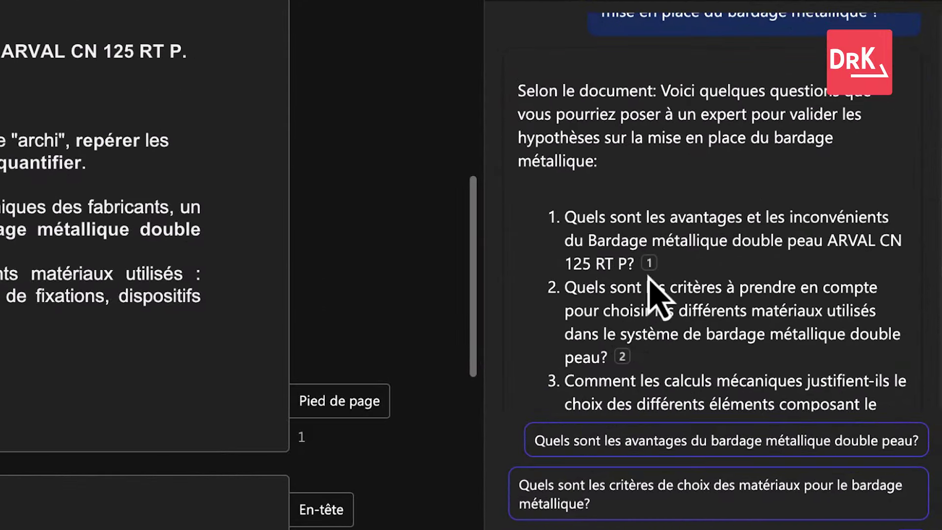
{"action": "scroll", "coordinate": [687, 282], "scroll_direction": "down", "scroll_amount": 1}
{"action": "scroll", "coordinate": [710, 185], "scroll_direction": "down", "scroll_amount": 4}
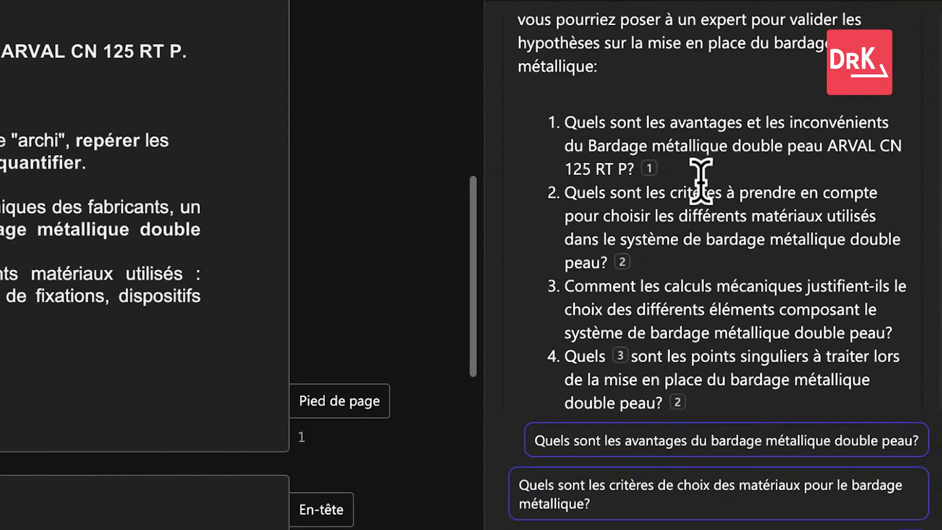
{"action": "scroll", "coordinate": [700, 166], "scroll_direction": "up", "scroll_amount": 2}
{"action": "scroll", "coordinate": [701, 180], "scroll_direction": "up", "scroll_amount": 8}
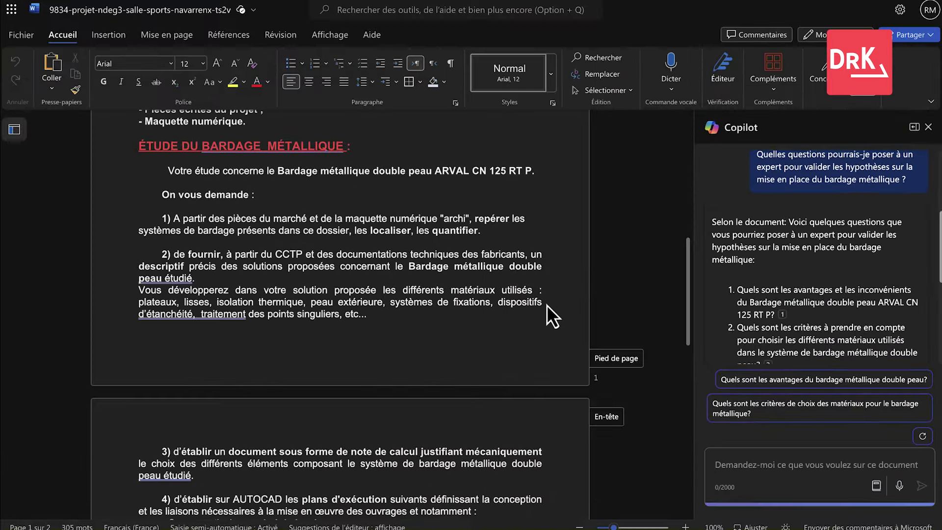
{"action": "scroll", "coordinate": [547, 305], "scroll_direction": "down", "scroll_amount": 5}
{"action": "scroll", "coordinate": [546, 304], "scroll_direction": "up", "scroll_amount": 8}
{"action": "scroll", "coordinate": [547, 305], "scroll_direction": "up", "scroll_amount": 5}
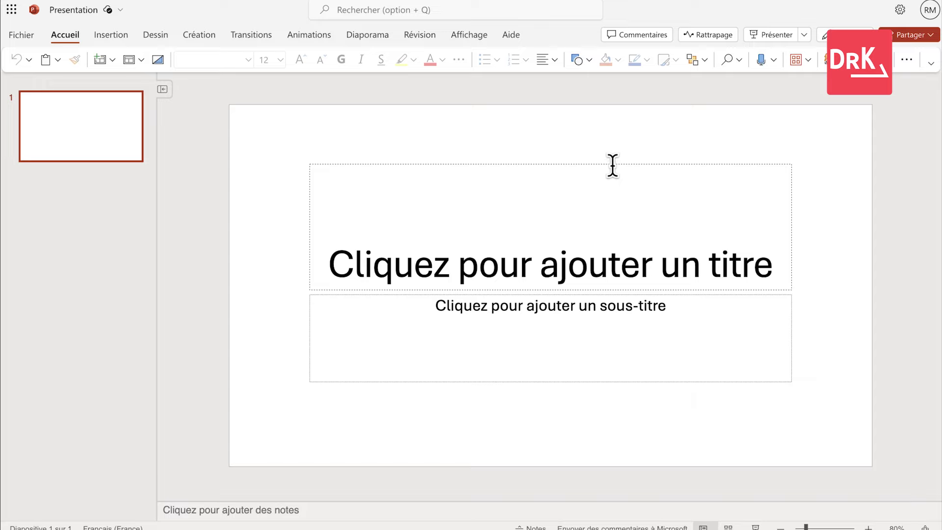
Step: Switch to the blank PowerPoint presentation and open Copilot
{"action": "left_click", "coordinate": [862, 61]}
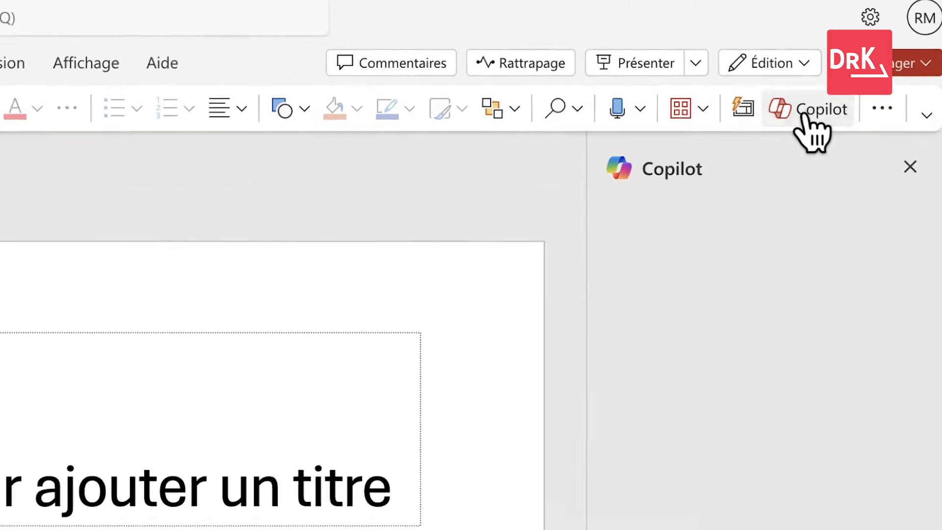
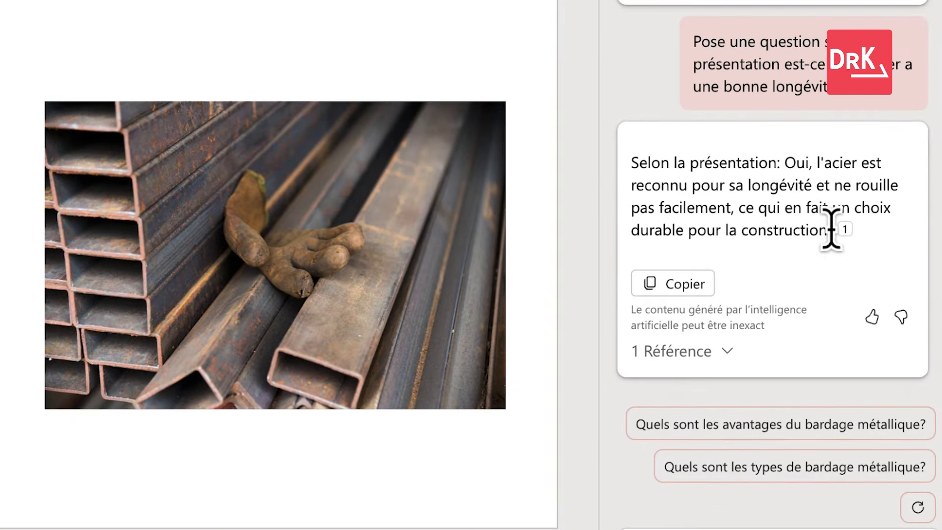
Step: Follow the reference cited in Copilot's steel longevity answer and check it against the bullets on the 'Durabilité de l'acier' slide
{"action": "mouse_move", "coordinate": [838, 351]}
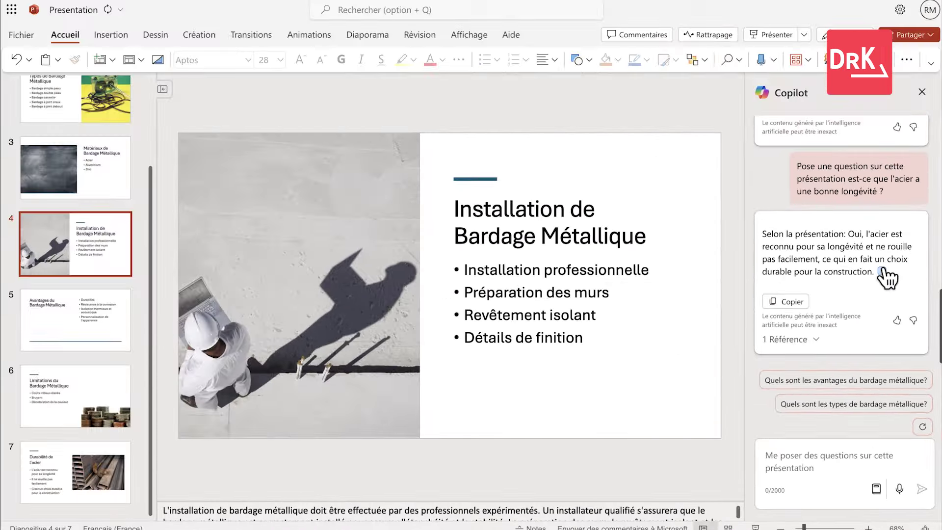
{"action": "left_click", "coordinate": [845, 229]}
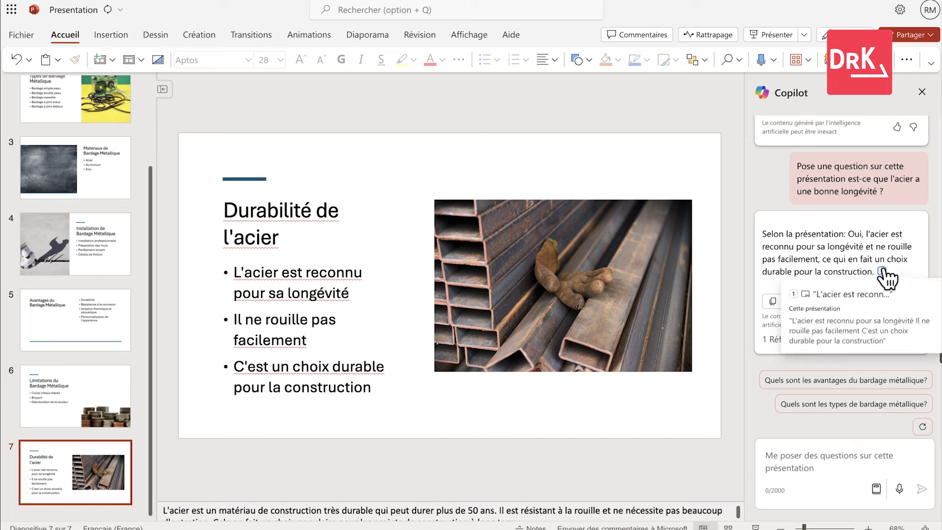
{"action": "left_click", "coordinate": [301, 341]}
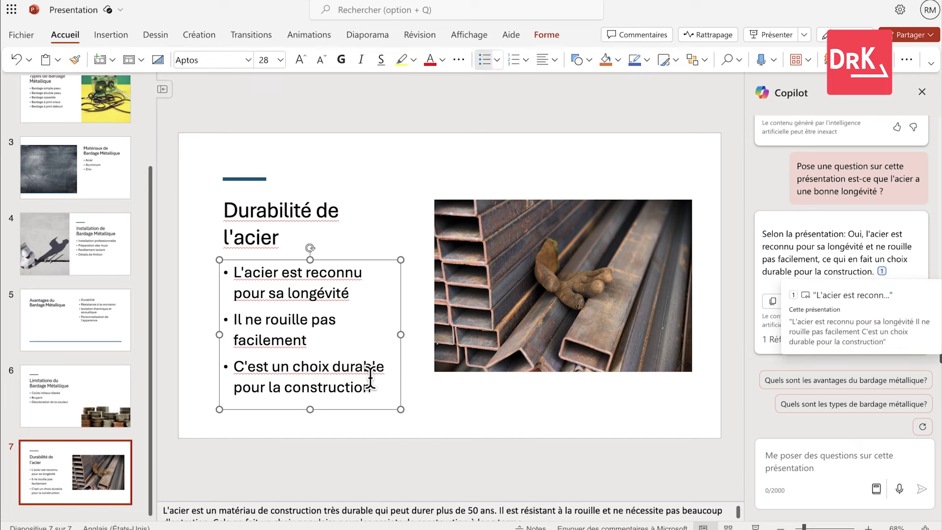
{"action": "left_click", "coordinate": [712, 117]}
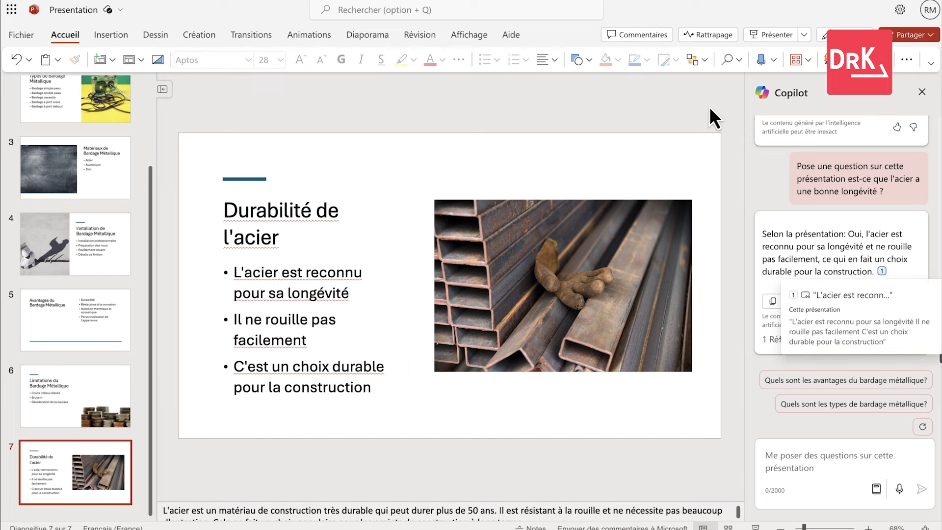
Step: Review the metal cladding slides in order, from the title slide through types and materials to installation
{"action": "scroll", "coordinate": [98, 106], "scroll_direction": "up", "scroll_amount": 3}
{"action": "left_click", "coordinate": [81, 110]}
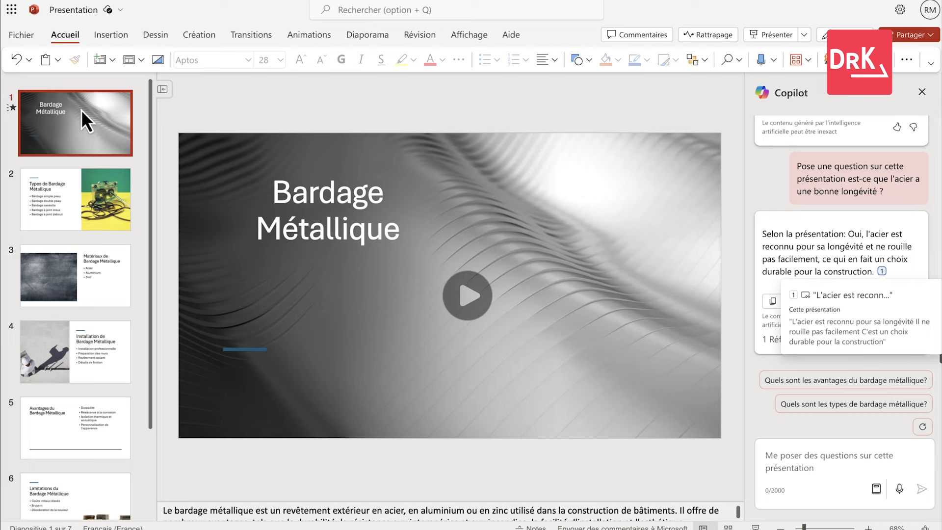
{"action": "left_click", "coordinate": [41, 186]}
{"action": "left_click", "coordinate": [31, 282]}
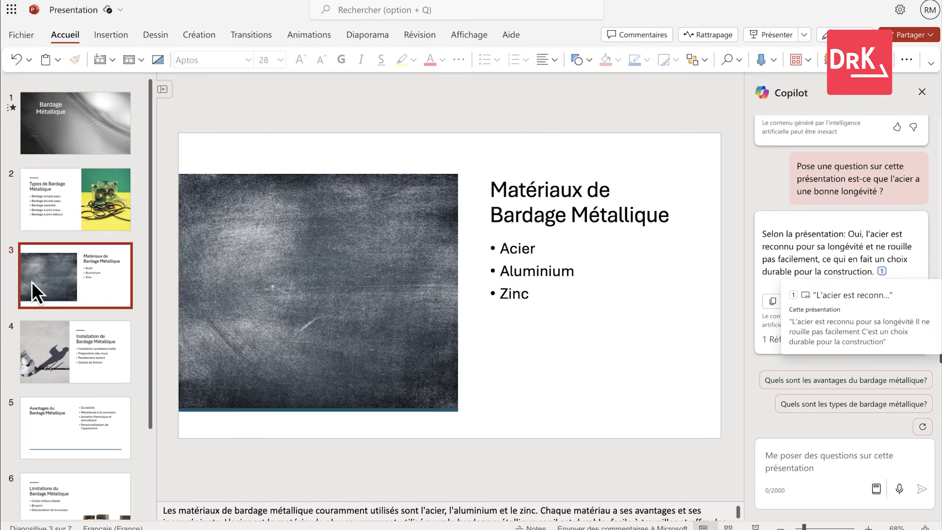
{"action": "left_click", "coordinate": [39, 343]}
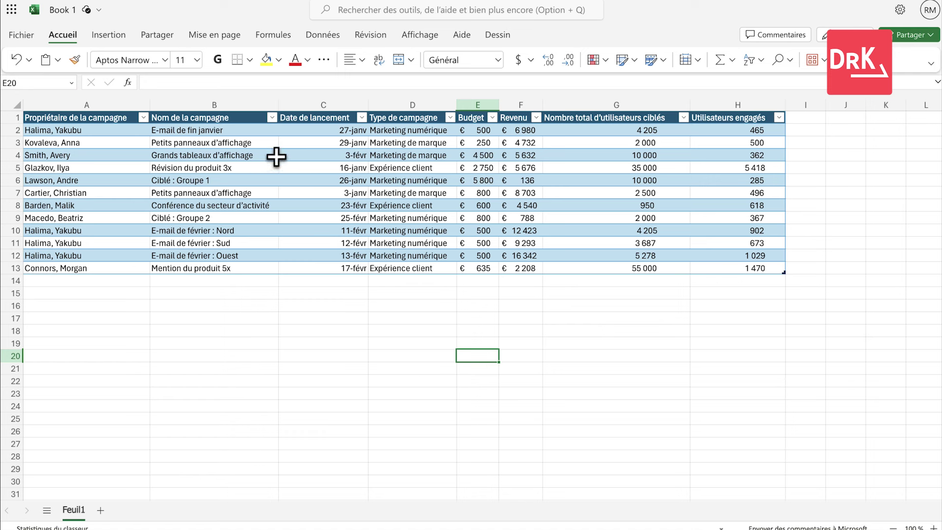
Step: Switch to the marketing campaign workbook in Excel, select the 'Nom de la campagne' header and open Copilot for the table
{"action": "left_click", "coordinate": [217, 117]}
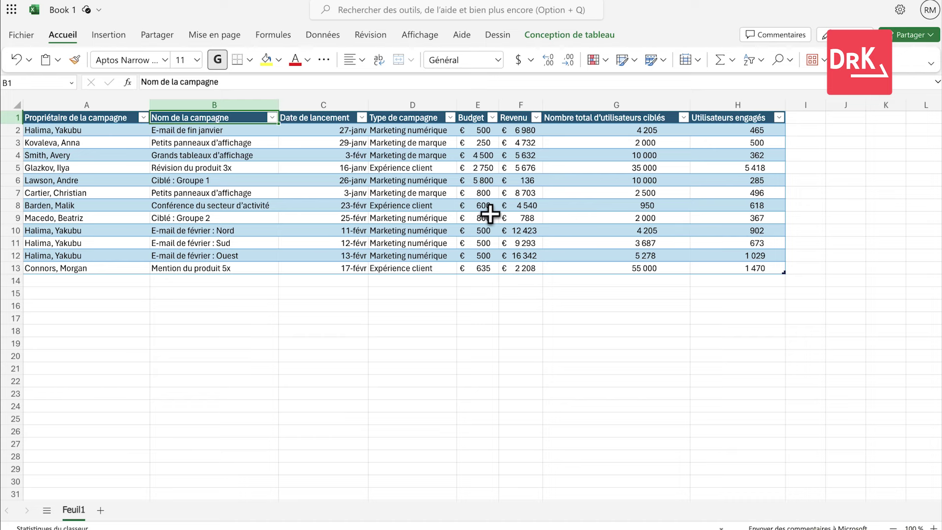
{"action": "left_click", "coordinate": [847, 59]}
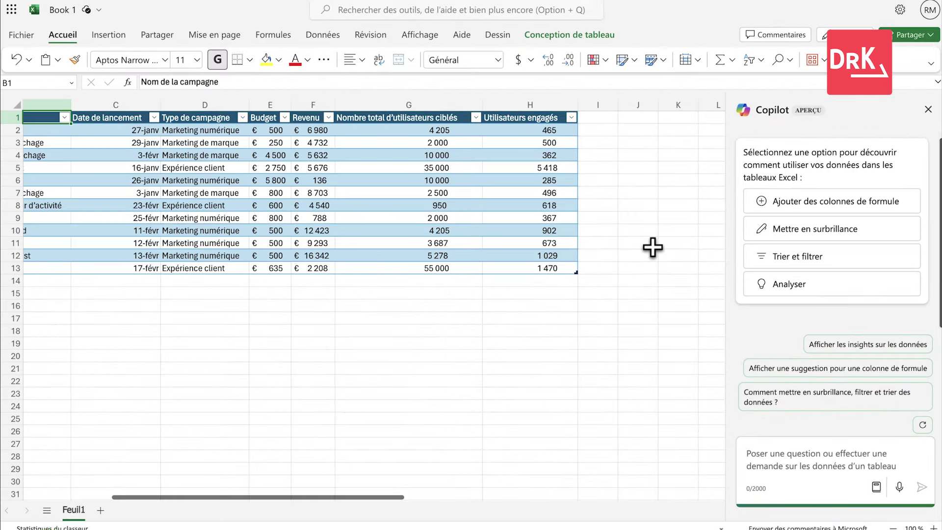
{"action": "scroll", "coordinate": [513, 126], "scroll_direction": "left", "scroll_amount": 5}
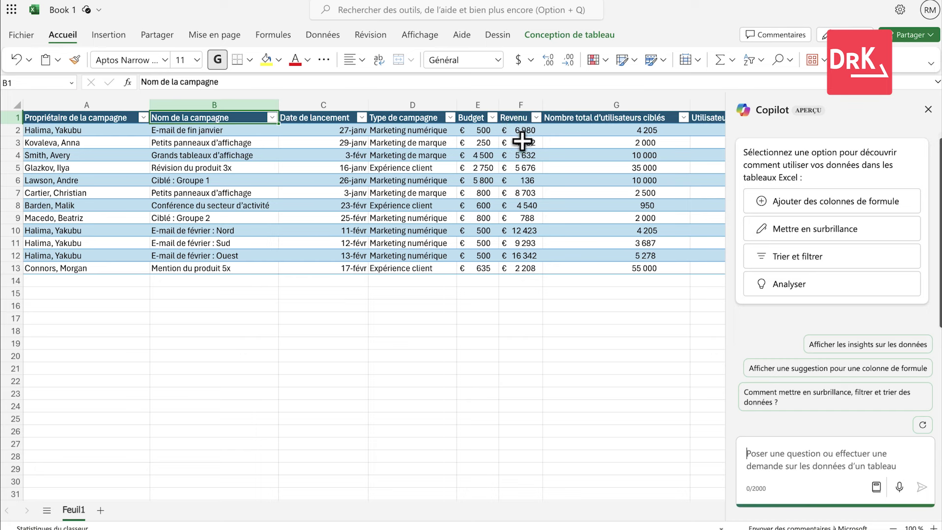
{"action": "scroll", "coordinate": [475, 135], "scroll_direction": "right", "scroll_amount": 3}
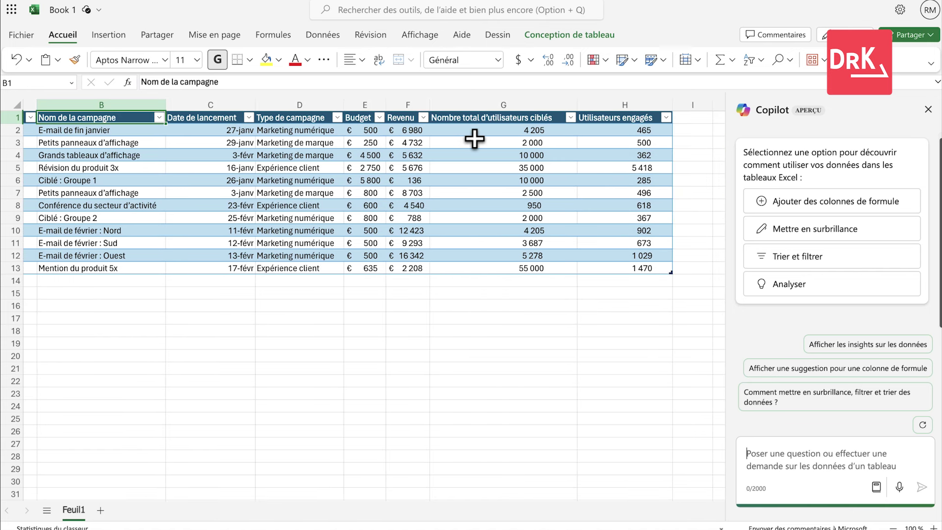
{"action": "left_click", "coordinate": [786, 462]}
{"action": "type", "text": "créé"}
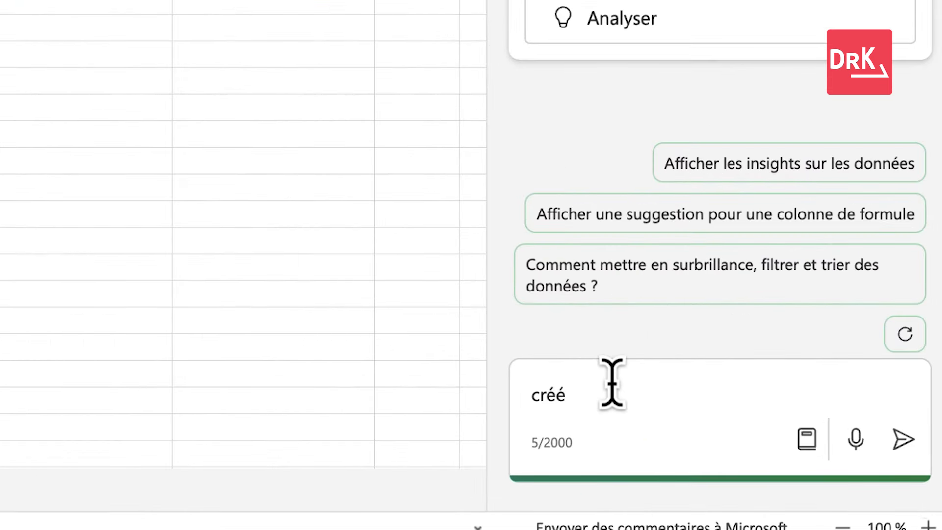
{"action": "type", "text": " moi une colonne des p"}
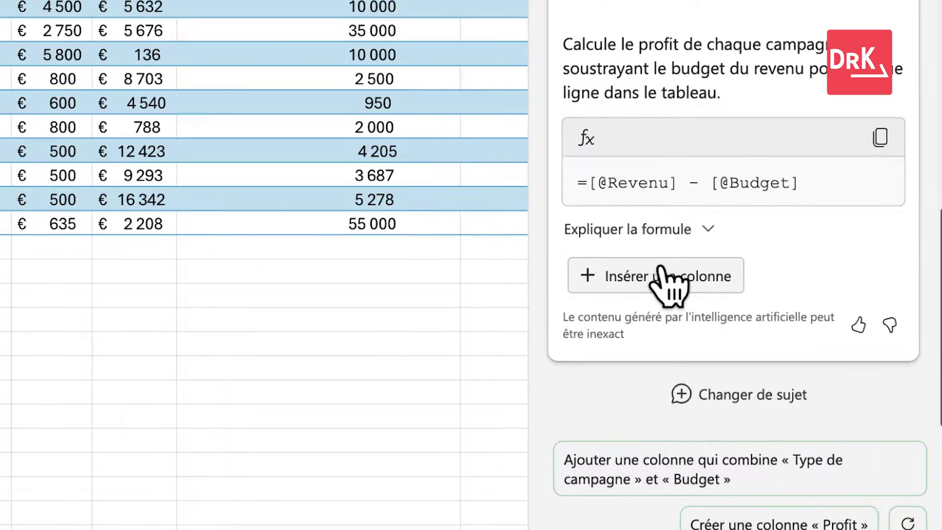
{"action": "left_click", "coordinate": [792, 273]}
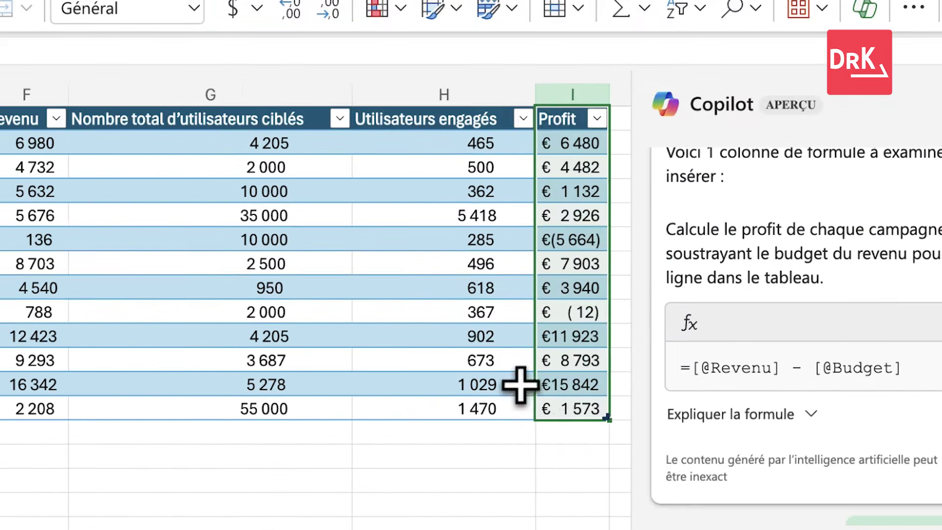
Step: Widen the Profit column and review it alongside the rest of the campaign table
{"action": "left_click_drag", "start_coordinate": [498, 96], "coordinate": [540, 98]}
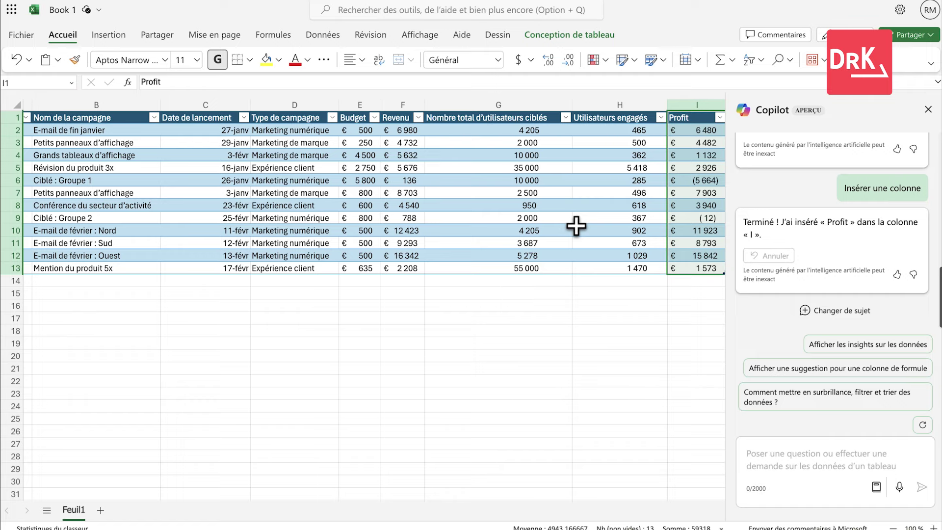
{"action": "scroll", "coordinate": [577, 225], "scroll_direction": "right", "scroll_amount": 2}
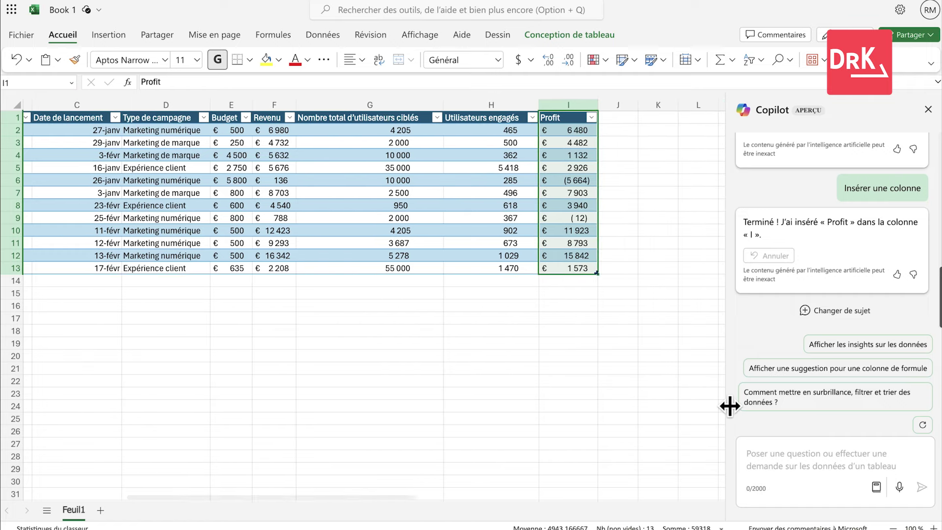
{"action": "scroll", "coordinate": [558, 337], "scroll_direction": "left", "scroll_amount": 4}
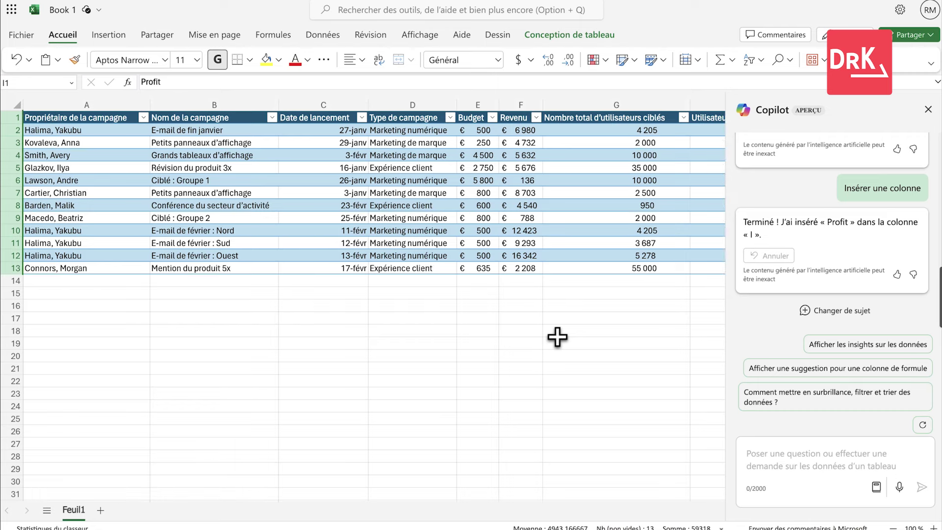
{"action": "scroll", "coordinate": [651, 352], "scroll_direction": "right", "scroll_amount": 3}
{"action": "scroll", "coordinate": [602, 342], "scroll_direction": "left", "scroll_amount": 5}
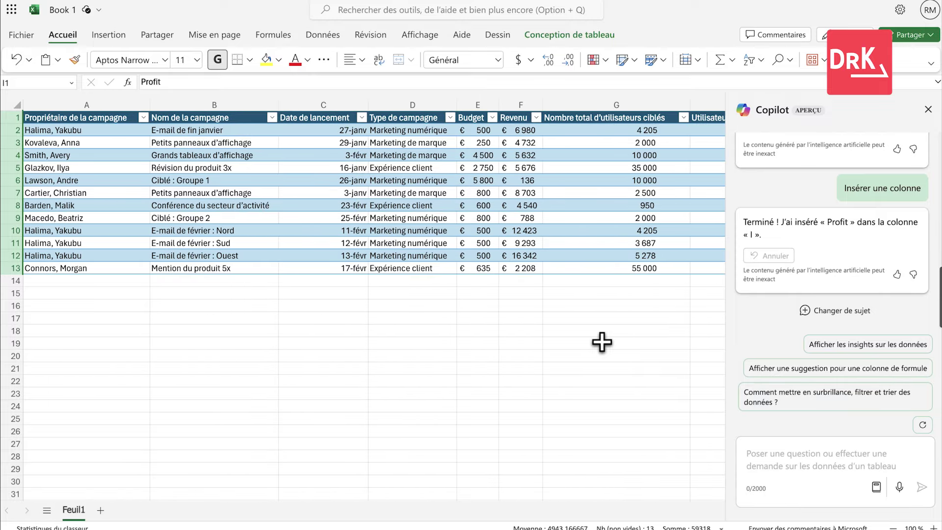
{"action": "scroll", "coordinate": [639, 402], "scroll_direction": "down", "scroll_amount": 1}
{"action": "scroll", "coordinate": [639, 402], "scroll_direction": "up", "scroll_amount": 1}
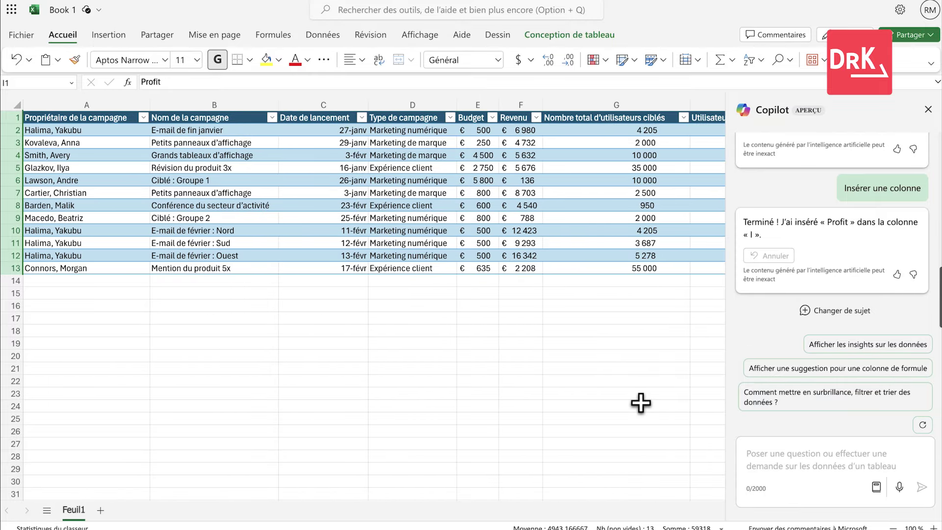
Step: Select the 'Revenu' header and ask Copilot: 'créé moi un graphique en barre des revenus des différentes campagnes'
{"action": "left_click", "coordinate": [751, 449]}
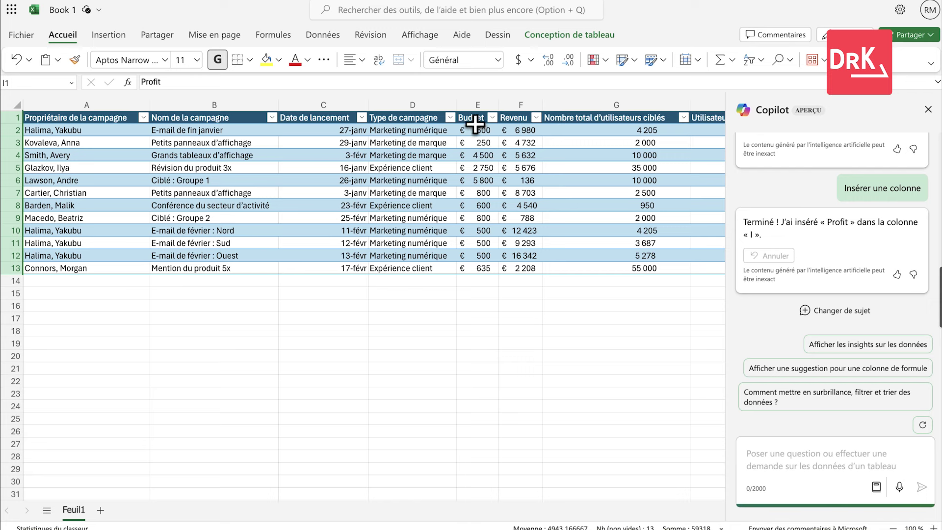
{"action": "left_click", "coordinate": [501, 116]}
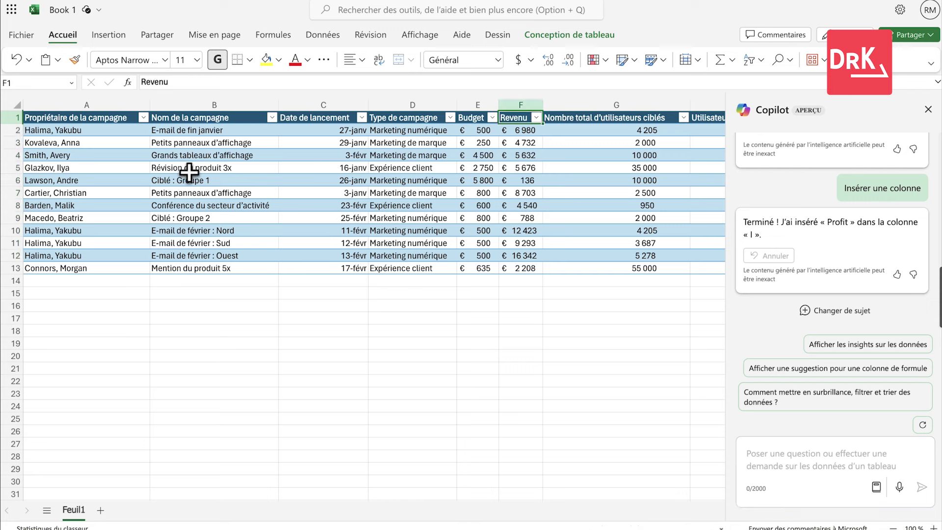
{"action": "left_click", "coordinate": [778, 466]}
{"action": "type", "text": "créé "}
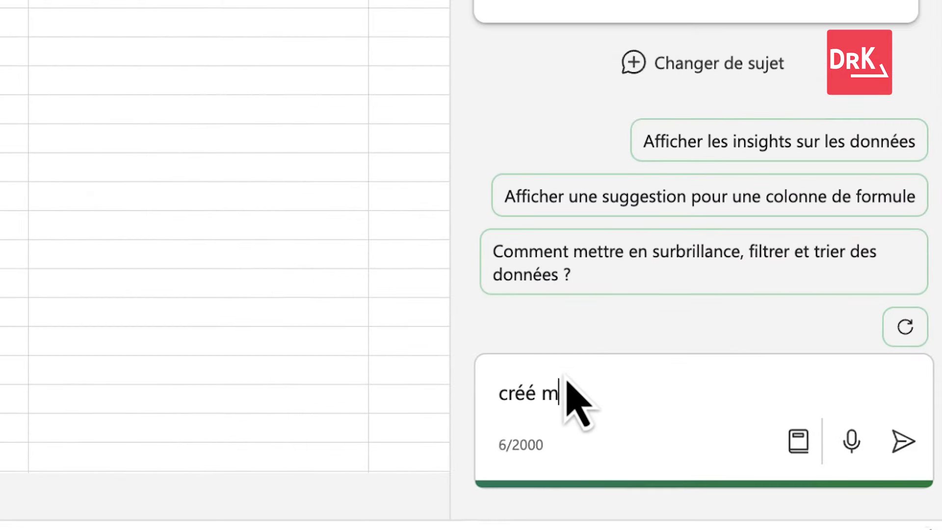
{"action": "type", "text": "moi un gr"}
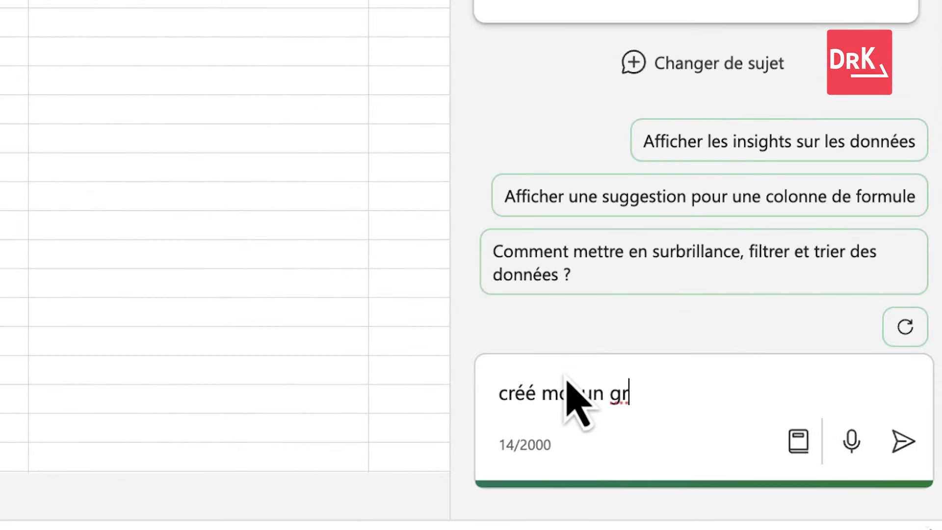
{"action": "type", "text": "aphique en barre des revenus des différentes campagnes"}
{"action": "key", "text": "Return"}
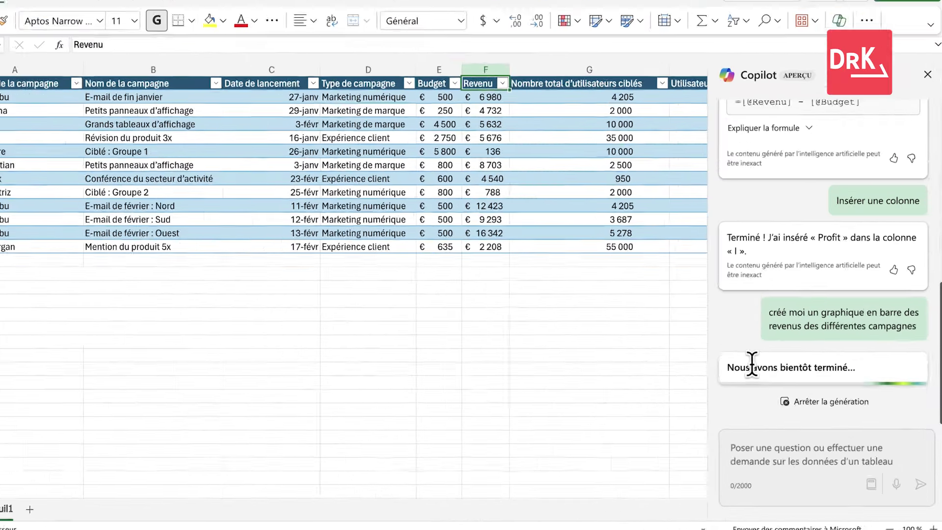
{"action": "scroll", "coordinate": [655, 327], "scroll_direction": "right", "scroll_amount": 3}
{"action": "scroll", "coordinate": [448, 167], "scroll_direction": "right", "scroll_amount": 6}
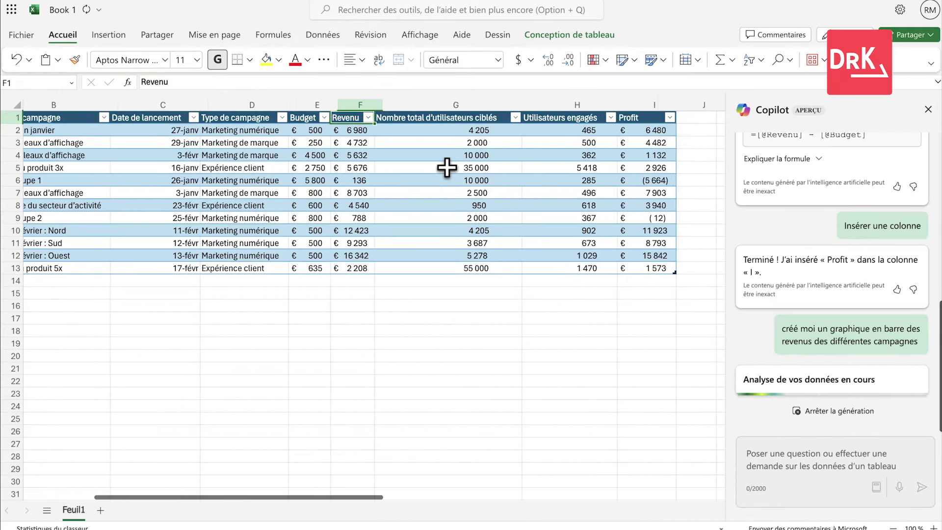
{"action": "scroll", "coordinate": [447, 167], "scroll_direction": "left", "scroll_amount": 9}
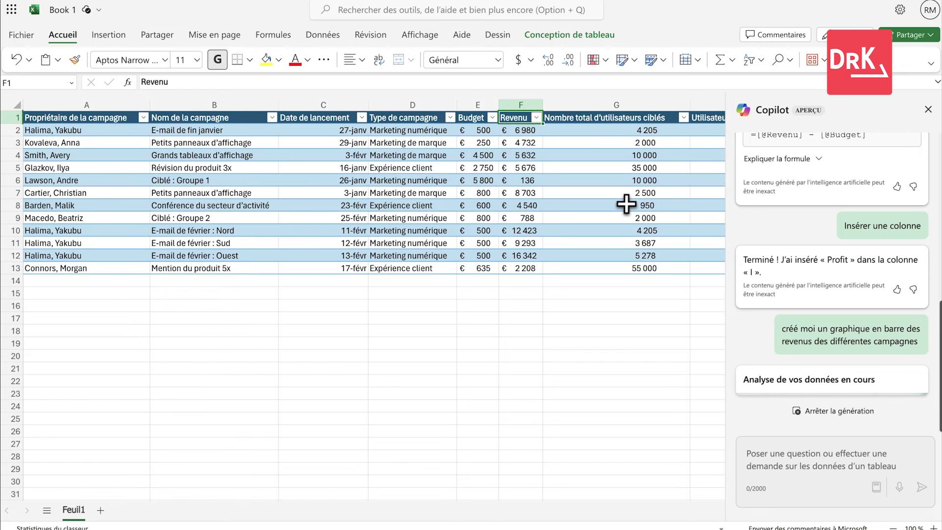
{"action": "scroll", "coordinate": [626, 204], "scroll_direction": "right", "scroll_amount": 6}
{"action": "scroll", "coordinate": [627, 204], "scroll_direction": "left", "scroll_amount": 6}
{"action": "left_click", "coordinate": [333, 192]}
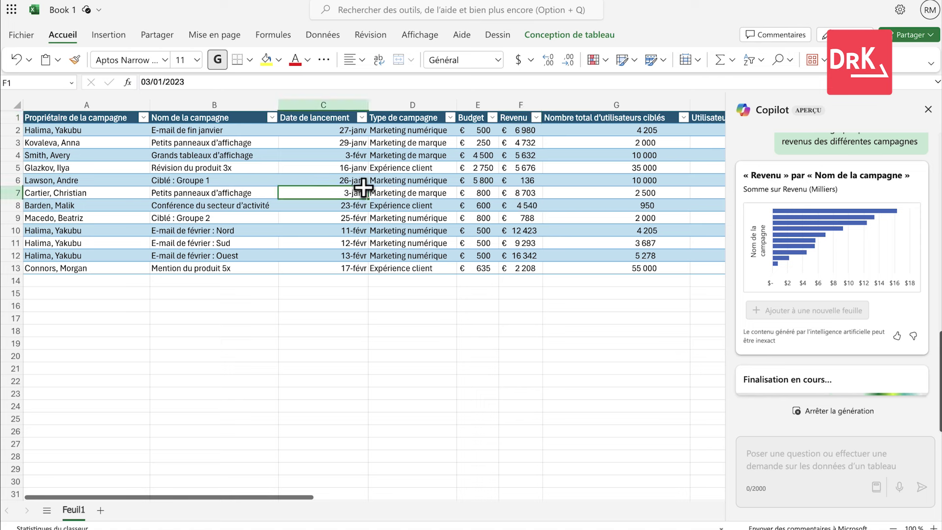
{"action": "left_click", "coordinate": [188, 170]}
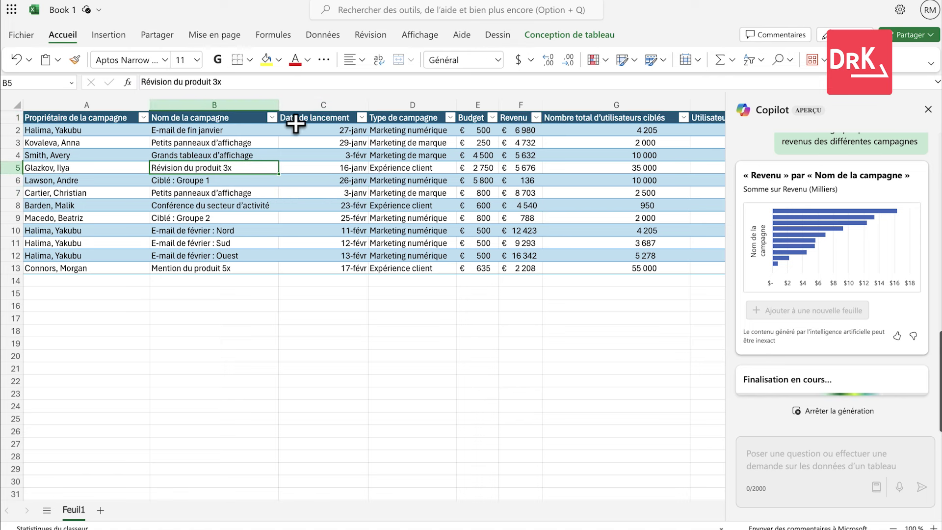
{"action": "left_click", "coordinate": [248, 156]}
{"action": "scroll", "coordinate": [272, 257], "scroll_direction": "right", "scroll_amount": 1}
{"action": "left_click", "coordinate": [225, 305]}
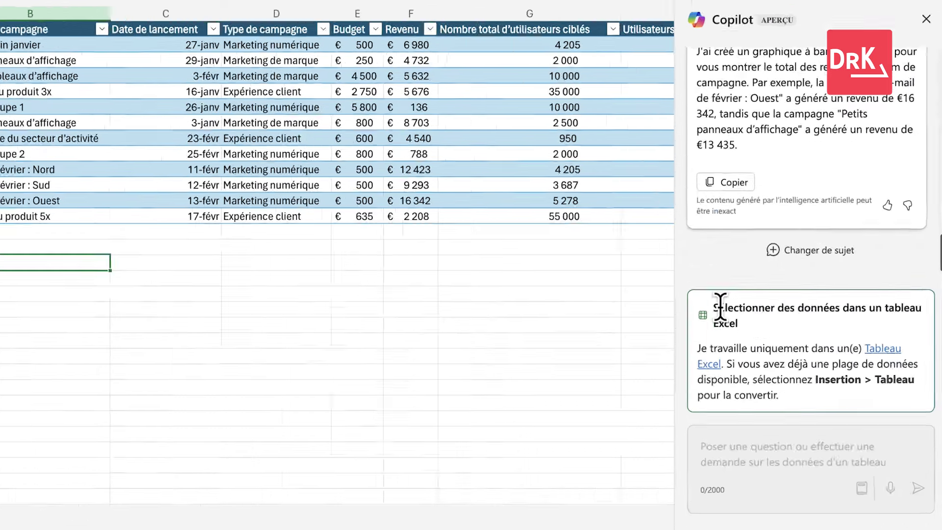
Step: Review Copilot's explanation of the revenue bar chart and add the suggested chart to a new sheet
{"action": "left_click_drag", "start_coordinate": [756, 340], "coordinate": [839, 416]}
{"action": "left_click", "coordinate": [832, 410]}
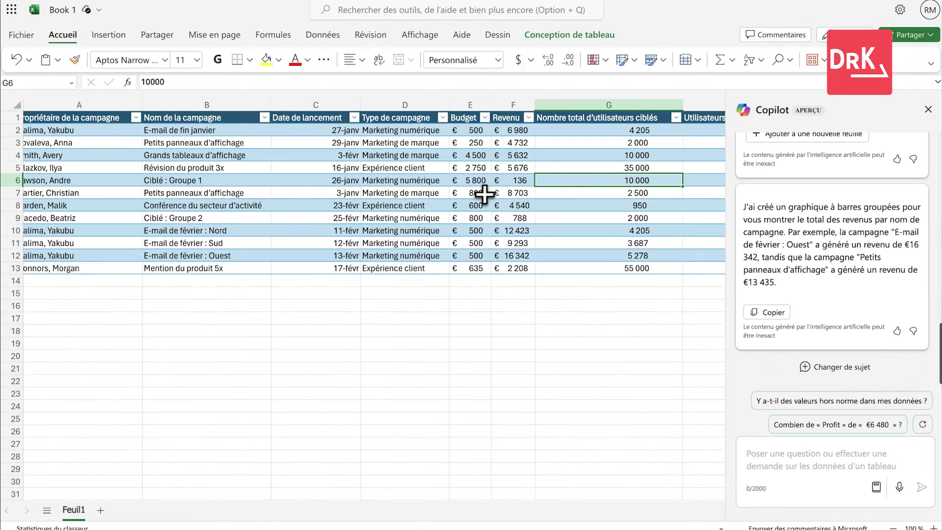
{"action": "scroll", "coordinate": [463, 187], "scroll_direction": "right", "scroll_amount": 3}
{"action": "scroll", "coordinate": [463, 187], "scroll_direction": "right", "scroll_amount": 2}
{"action": "scroll", "coordinate": [463, 187], "scroll_direction": "left", "scroll_amount": 5}
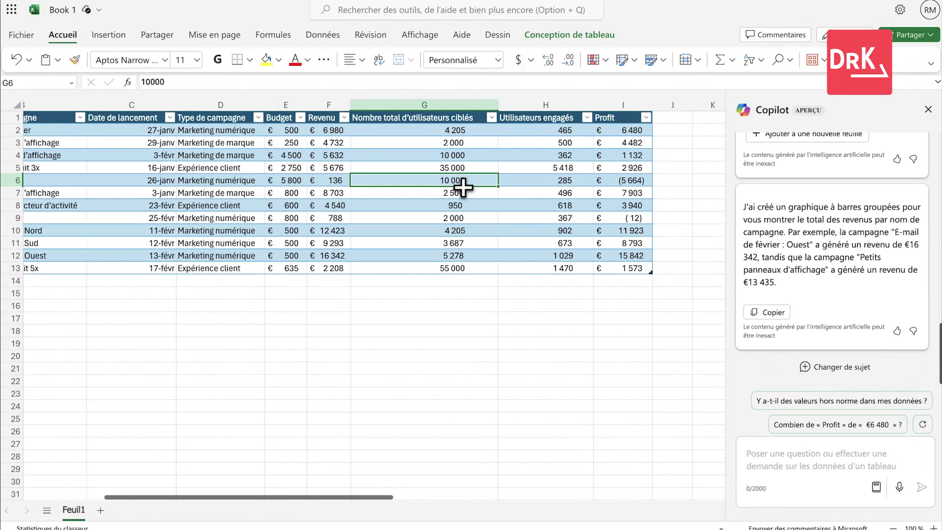
{"action": "scroll", "coordinate": [773, 290], "scroll_direction": "up", "scroll_amount": 3}
{"action": "scroll", "coordinate": [799, 216], "scroll_direction": "up", "scroll_amount": 2}
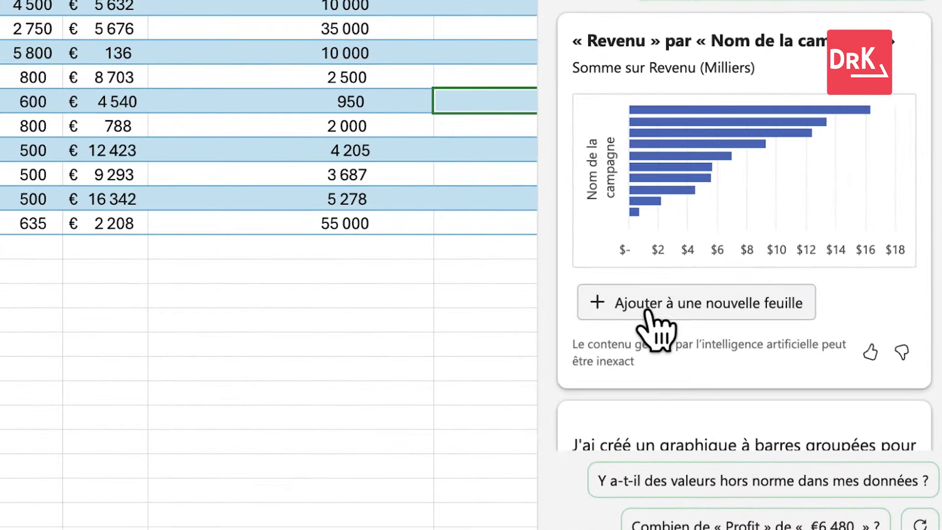
{"action": "left_click", "coordinate": [797, 317]}
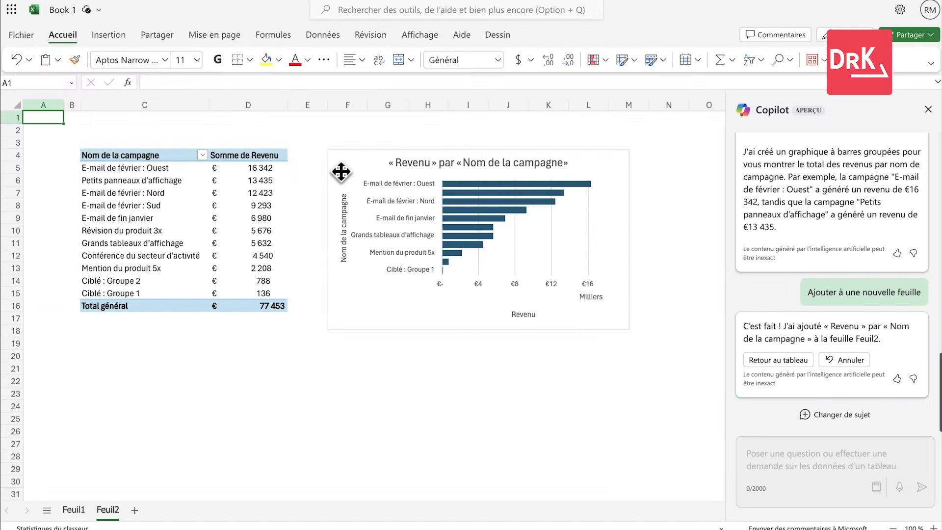
Step: Copy the « Revenu » par « Nom de la campagne » chart from Feuil2 to Feuil1 and place it below the campaign table
{"action": "left_click", "coordinate": [205, 135]}
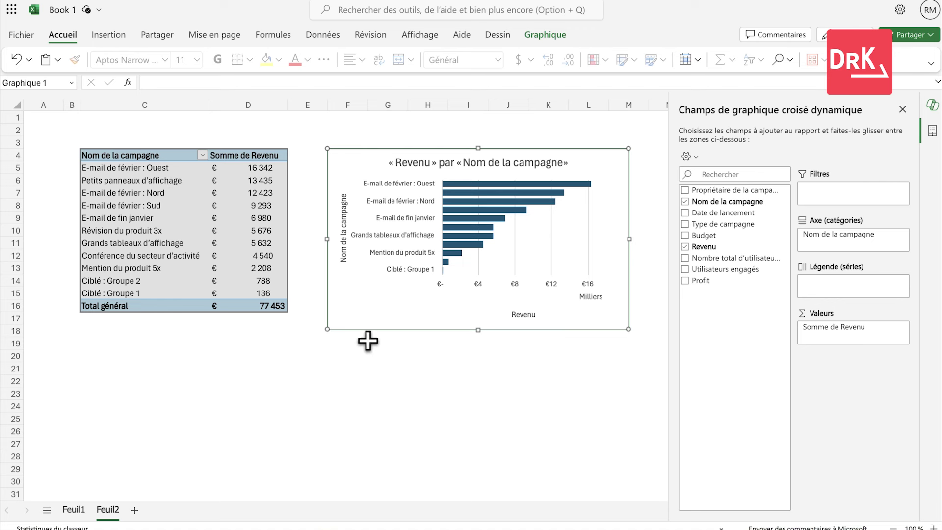
{"action": "left_click", "coordinate": [501, 379]}
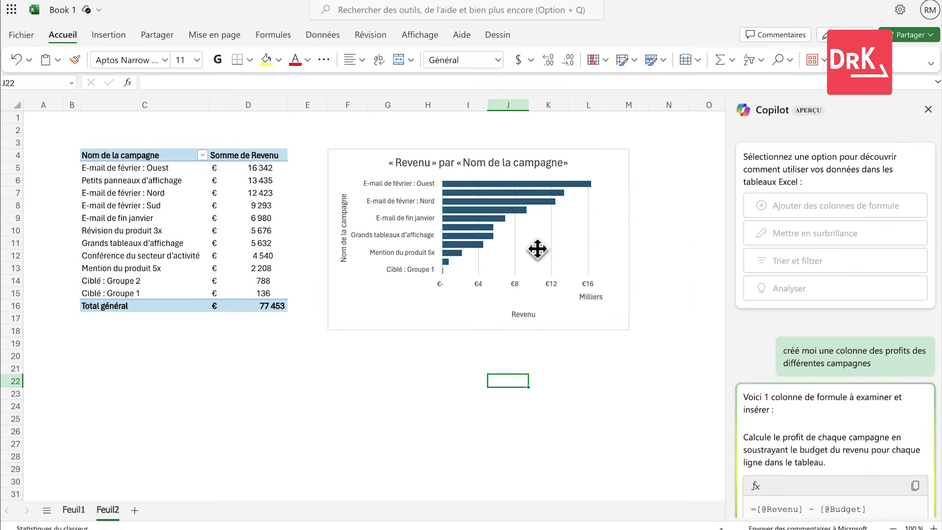
{"action": "left_click", "coordinate": [492, 320]}
{"action": "left_click", "coordinate": [588, 234]}
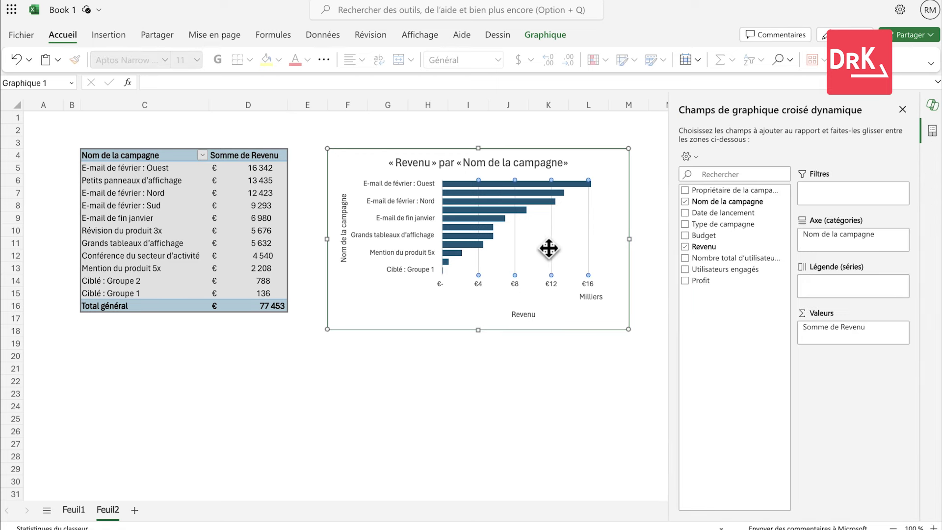
{"action": "left_click", "coordinate": [381, 379]}
{"action": "left_click", "coordinate": [396, 324]}
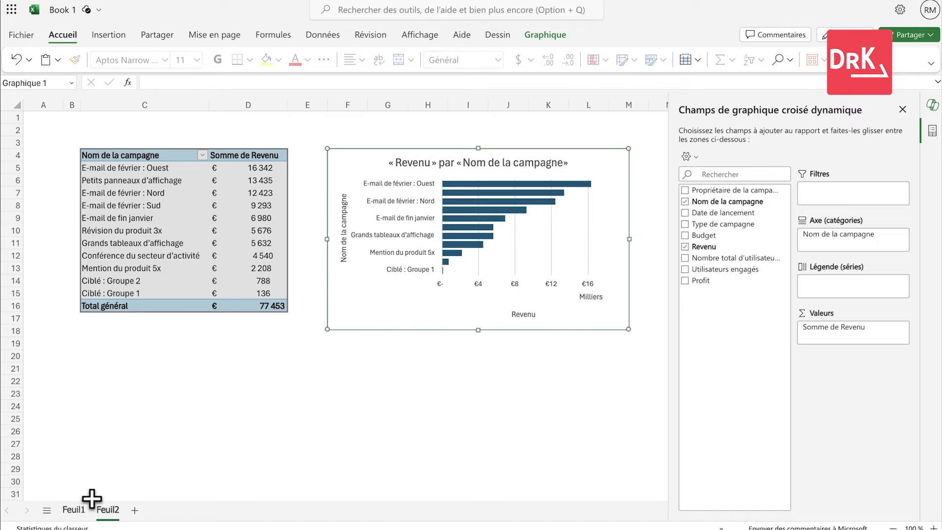
{"action": "left_click", "coordinate": [73, 510]}
{"action": "left_click_drag", "start_coordinate": [213, 445], "coordinate": [286, 278]}
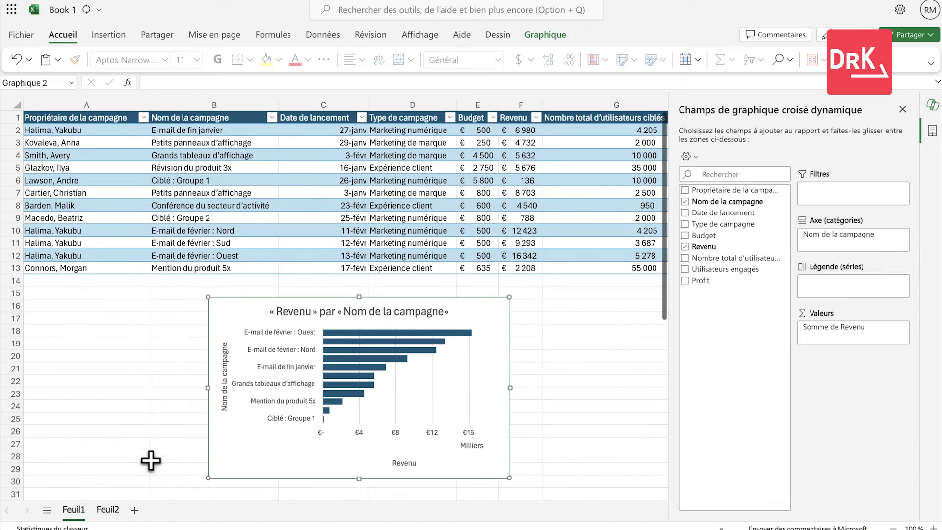
Step: Delete the Feuil2 sheet that holds the pivot table and the original chart
{"action": "left_click", "coordinate": [106, 512]}
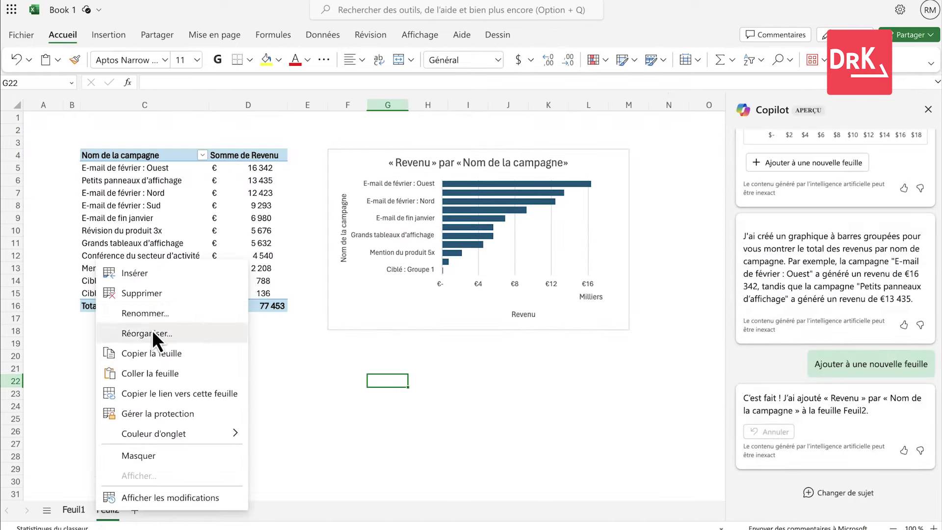
{"action": "left_click", "coordinate": [145, 294]}
{"action": "left_click", "coordinate": [554, 296]}
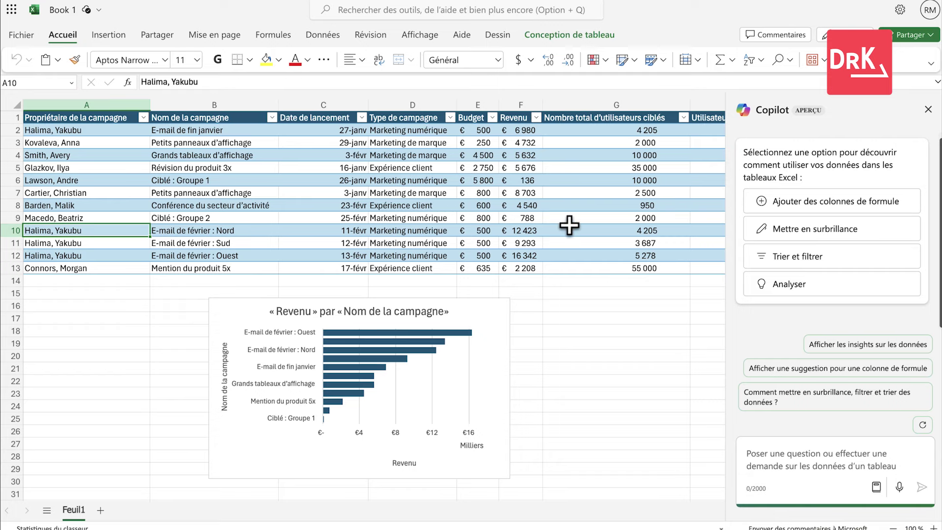
Step: Ask Copilot: 'affiche moi les utilisateurs ayant génèrés plus de 10000euros'
{"action": "scroll", "coordinate": [570, 225], "scroll_direction": "right", "scroll_amount": 2}
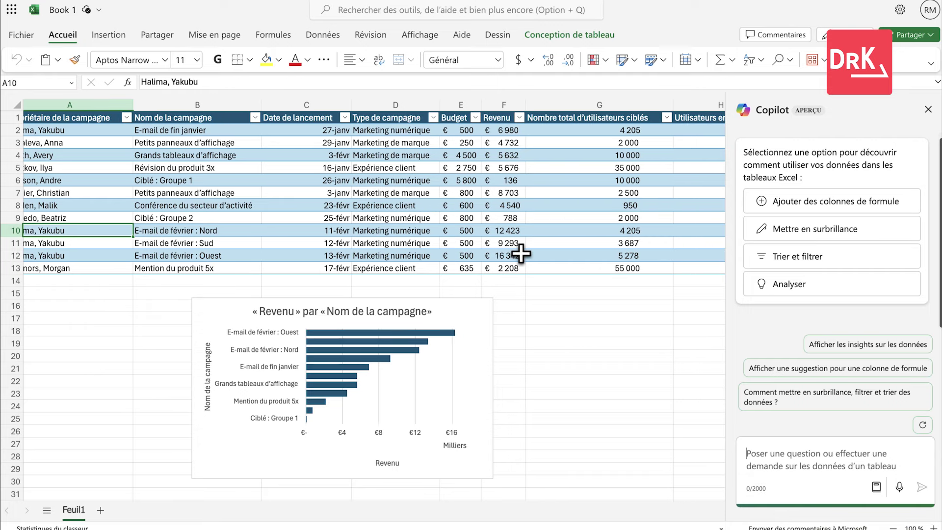
{"action": "scroll", "coordinate": [521, 248], "scroll_direction": "left", "scroll_amount": 2}
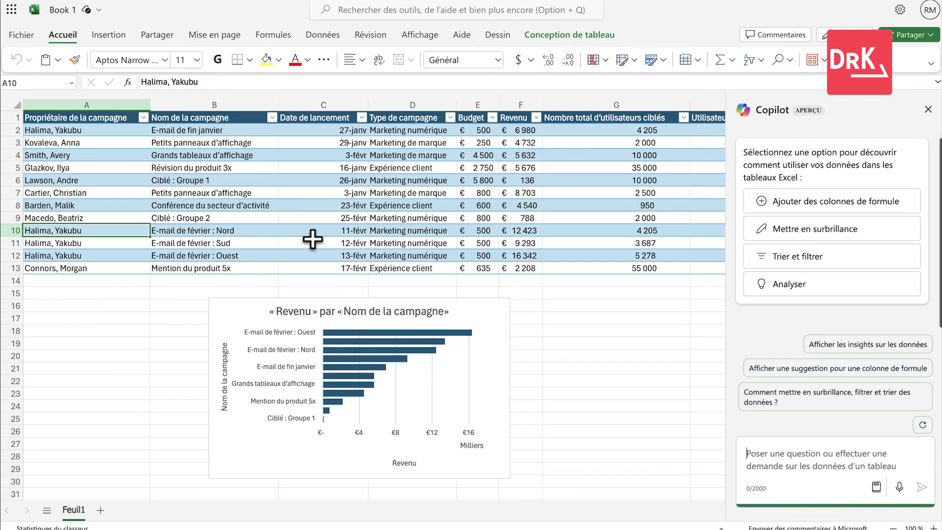
{"action": "scroll", "coordinate": [312, 239], "scroll_direction": "right", "scroll_amount": 10}
{"action": "scroll", "coordinate": [395, 243], "scroll_direction": "left", "scroll_amount": 10}
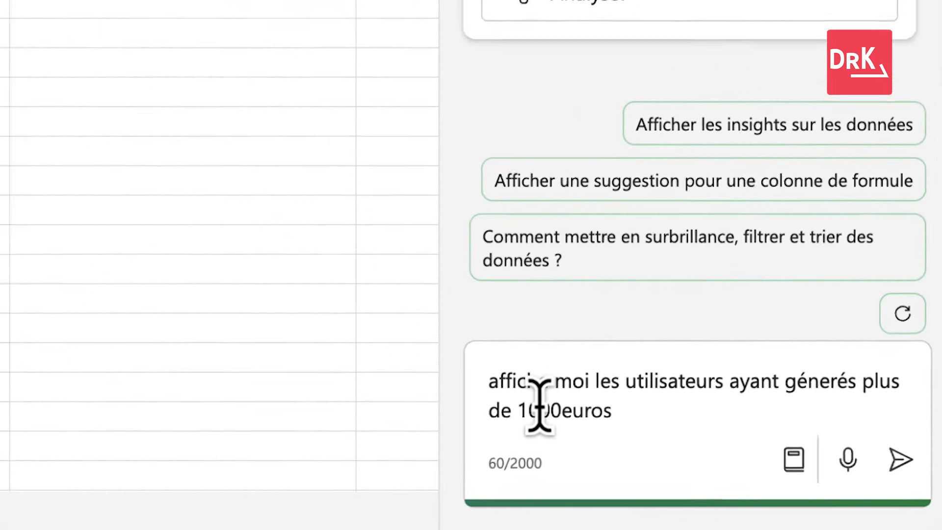
{"action": "left_click", "coordinate": [769, 465]}
{"action": "type", "text": "0"}
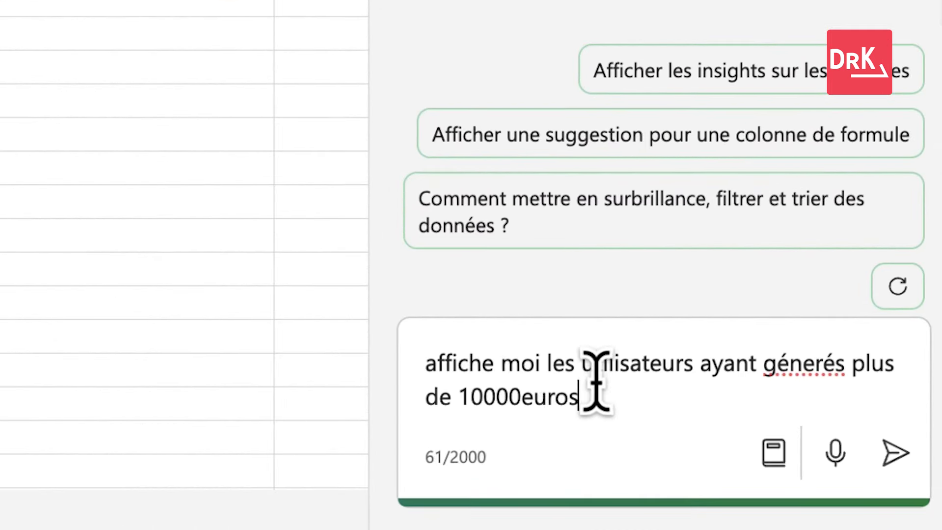
{"action": "key", "text": "ctrl+a"}
{"action": "key", "text": "Right"}
{"action": "left_click", "coordinate": [806, 363]}
{"action": "key", "text": "BackSpace"}
{"action": "type", "text": "è"}
{"action": "key", "text": "Return"}
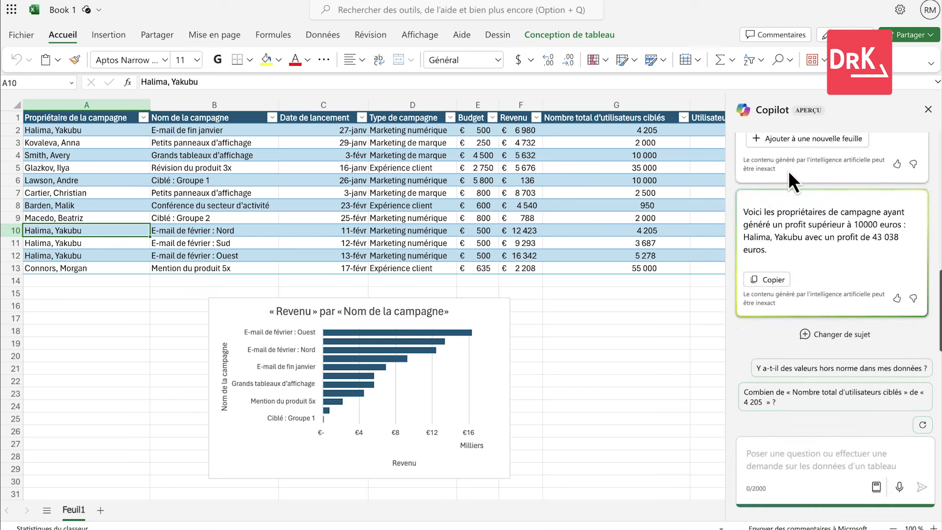
Step: Read Copilot's profit table and written answer about campaign owners above 10000 euros, and close Copilot
{"action": "scroll", "coordinate": [788, 170], "scroll_direction": "up", "scroll_amount": 1}
{"action": "left_click_drag", "start_coordinate": [752, 182], "coordinate": [841, 211]}
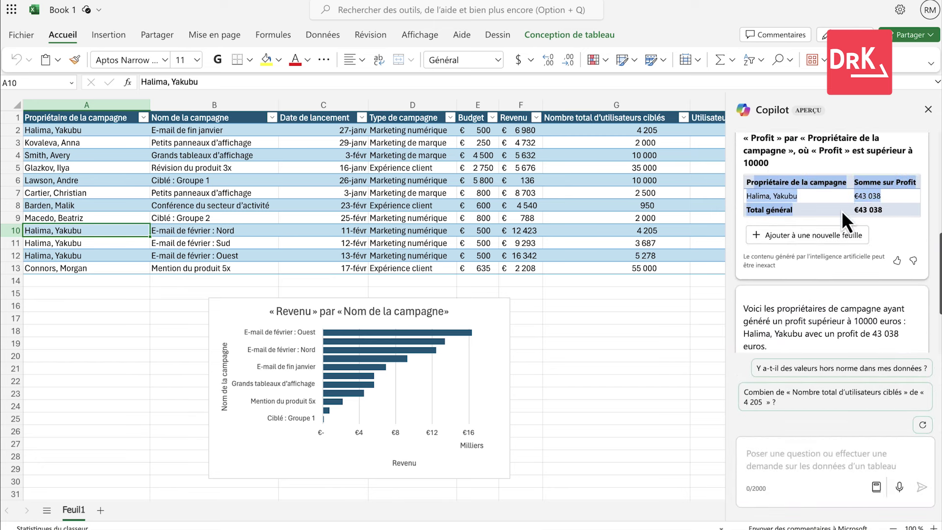
{"action": "left_click_drag", "start_coordinate": [747, 182], "coordinate": [821, 193]}
{"action": "left_click", "coordinate": [819, 195]}
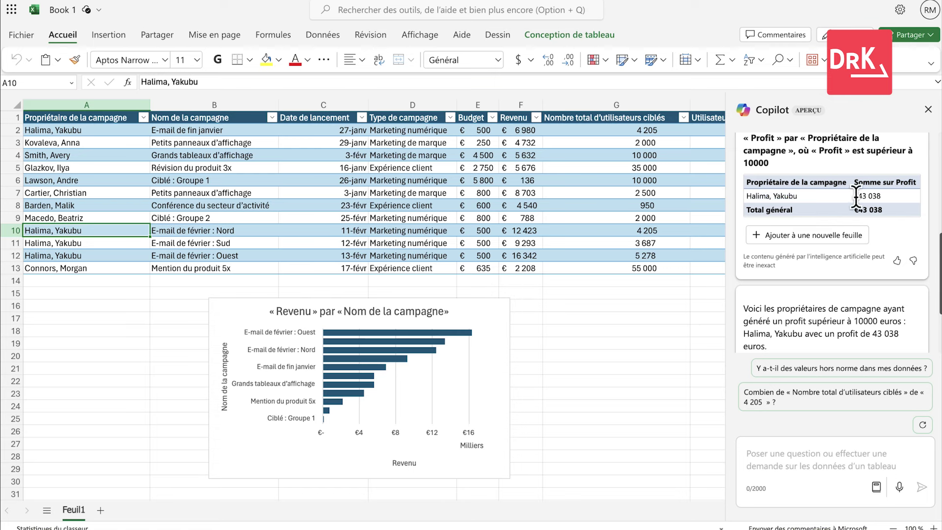
{"action": "scroll", "coordinate": [787, 197], "scroll_direction": "down", "scroll_amount": 2}
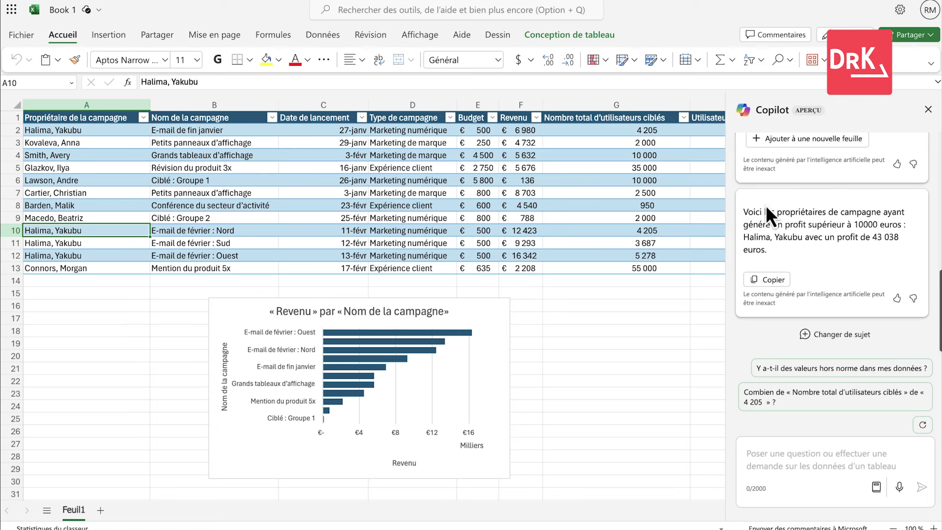
{"action": "left_click_drag", "start_coordinate": [750, 207], "coordinate": [794, 245]}
{"action": "left_click", "coordinate": [796, 245]}
{"action": "scroll", "coordinate": [738, 178], "scroll_direction": "up", "scroll_amount": 1}
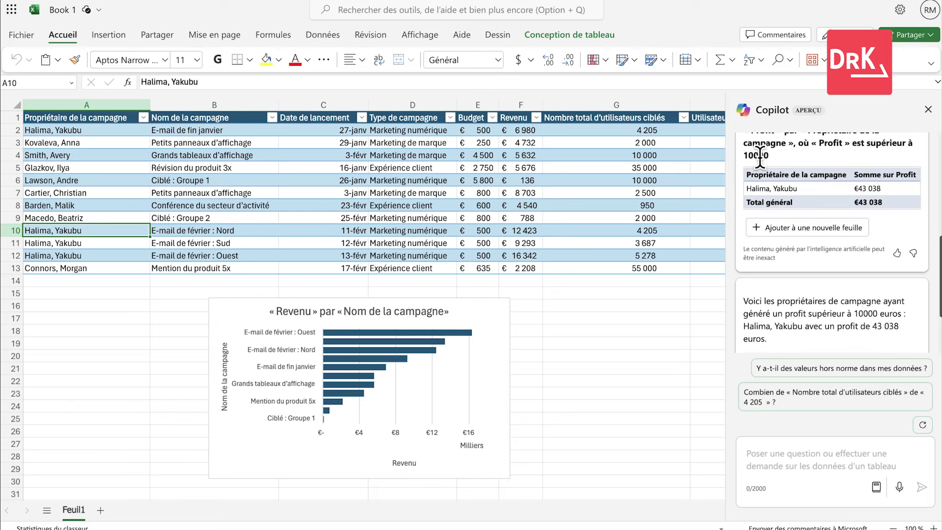
{"action": "scroll", "coordinate": [744, 191], "scroll_direction": "down", "scroll_amount": 1}
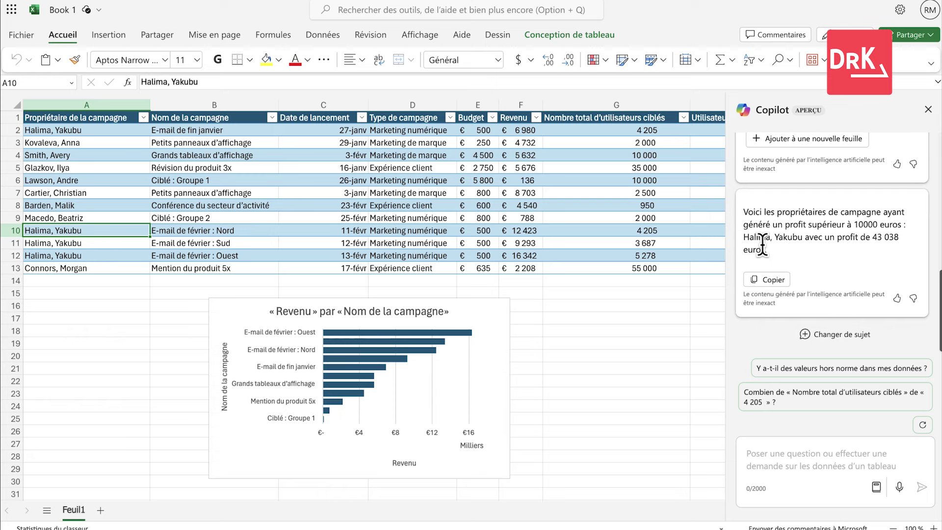
{"action": "scroll", "coordinate": [762, 244], "scroll_direction": "up", "scroll_amount": 3}
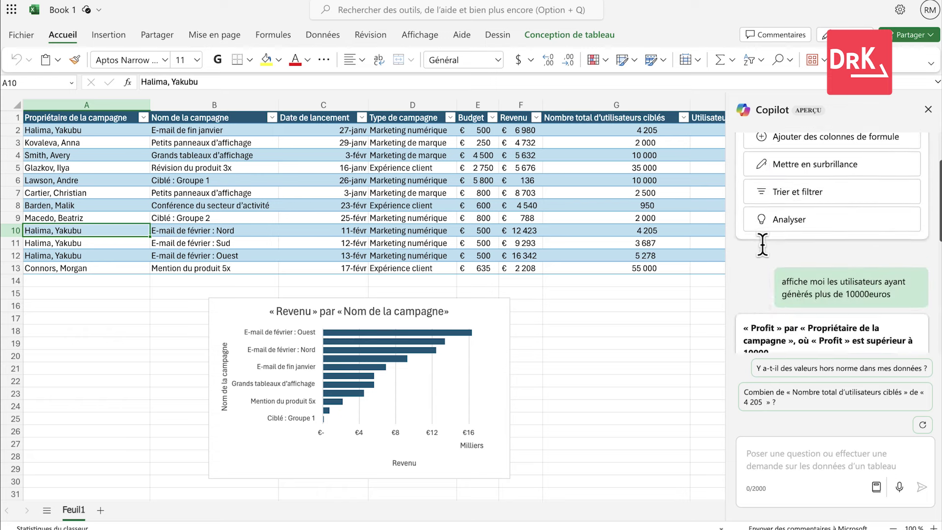
{"action": "scroll", "coordinate": [874, 146], "scroll_direction": "down", "scroll_amount": 3}
{"action": "left_click", "coordinate": [927, 110]}
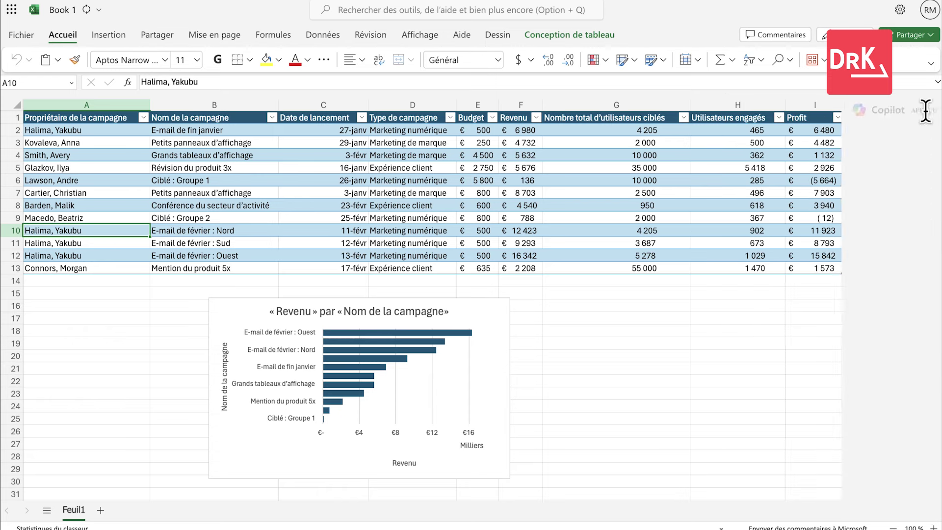
Step: Check the last entries in the campaign owner column and view Copilot's starting options for the table
{"action": "left_click", "coordinate": [865, 119]}
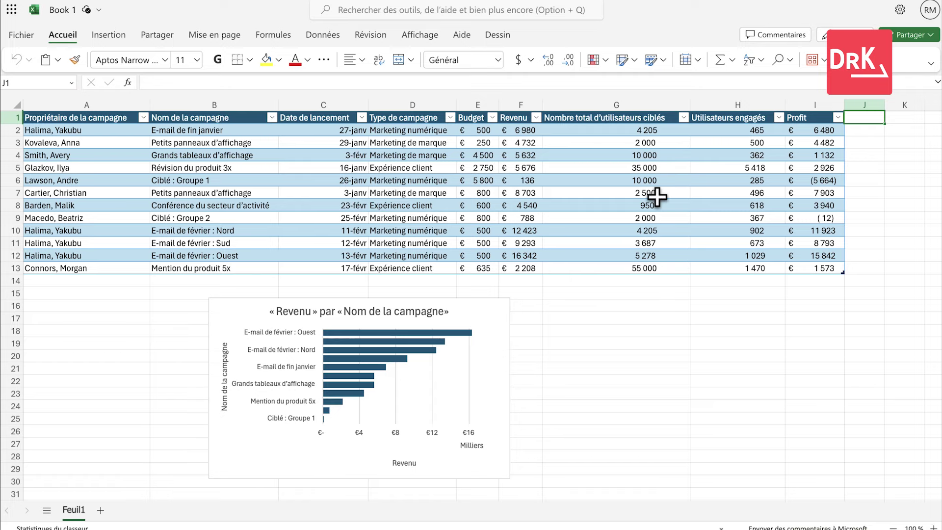
{"action": "left_click_drag", "start_coordinate": [83, 231], "coordinate": [84, 267]}
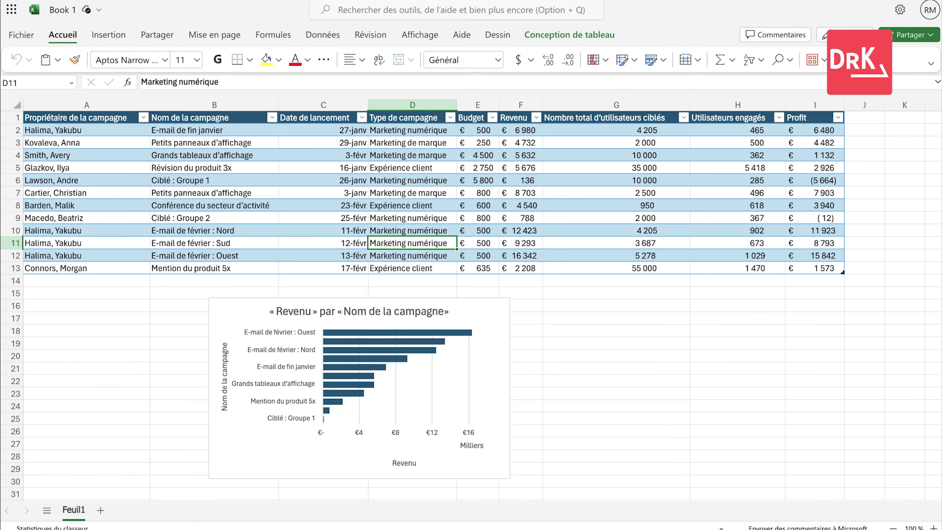
{"action": "left_click", "coordinate": [857, 60]}
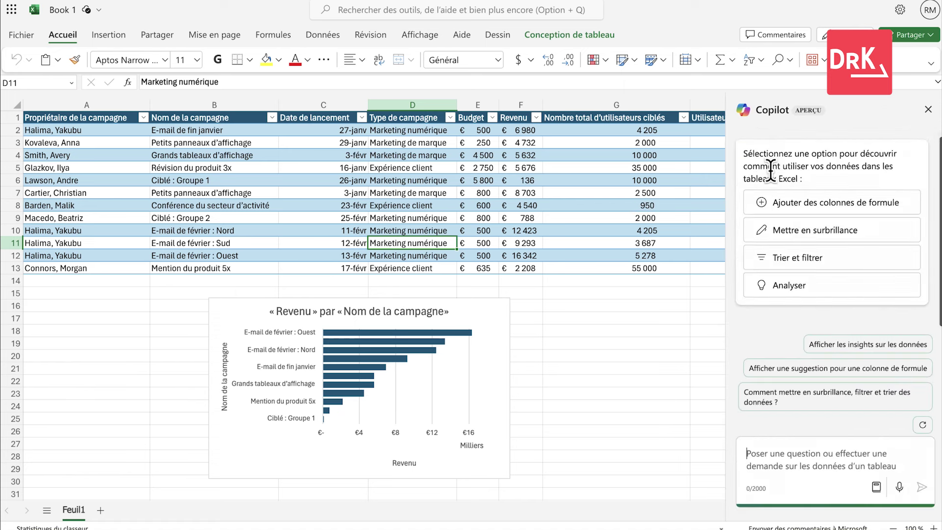
{"action": "left_click", "coordinate": [928, 109]}
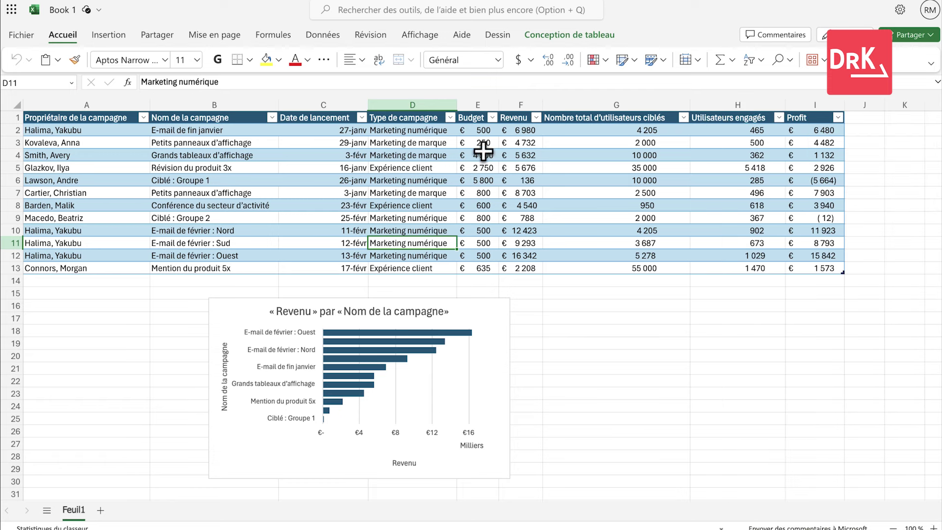
Step: Examine the campaign table's structure by selecting single campaign rows, the owner column and the full header row
{"action": "left_click_drag", "start_coordinate": [68, 130], "coordinate": [395, 160]}
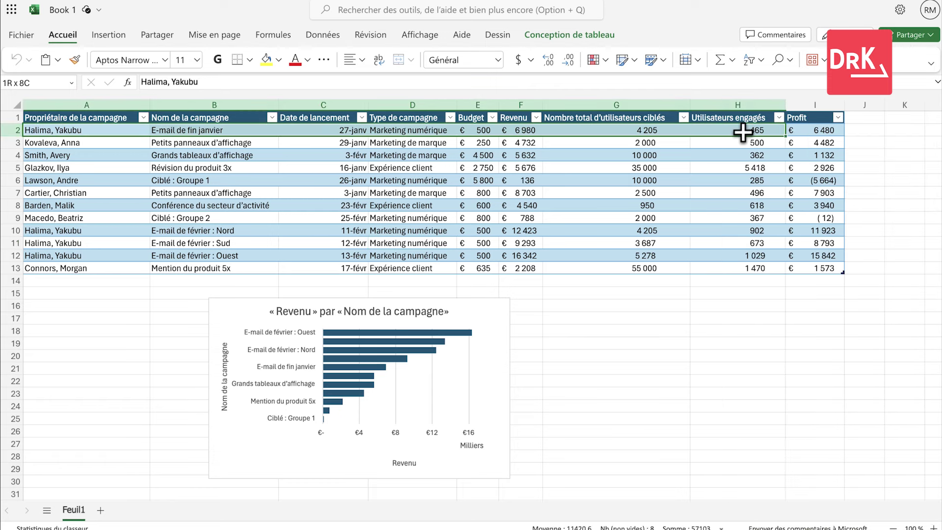
{"action": "left_click_drag", "start_coordinate": [798, 129], "coordinate": [832, 153]}
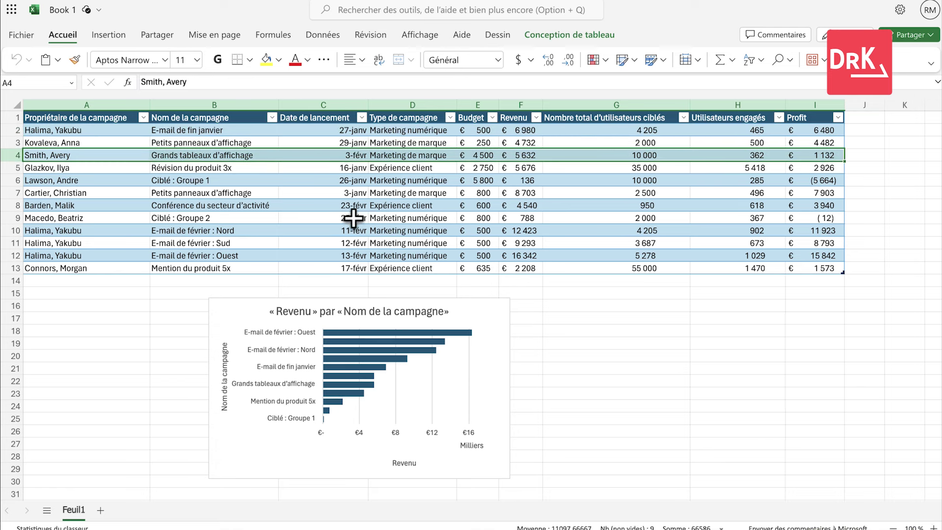
{"action": "left_click", "coordinate": [87, 113]}
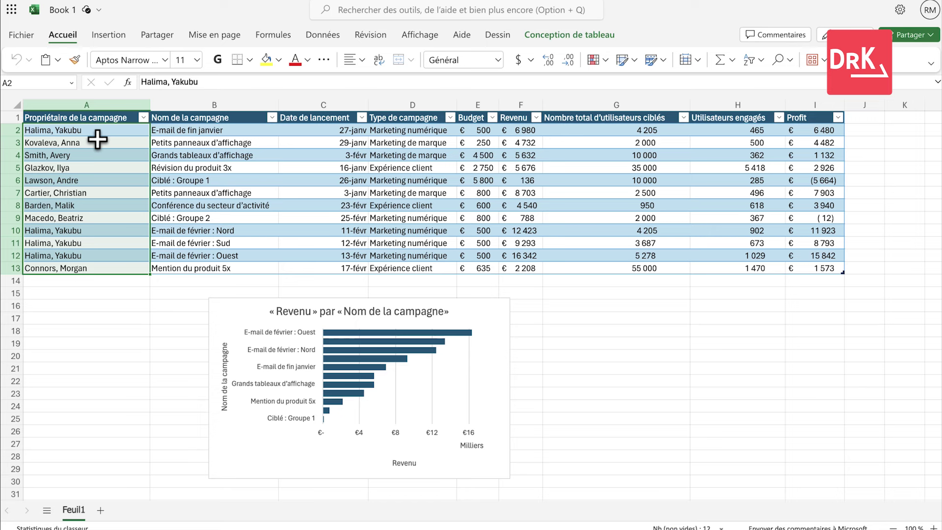
{"action": "left_click_drag", "start_coordinate": [88, 118], "coordinate": [799, 123]}
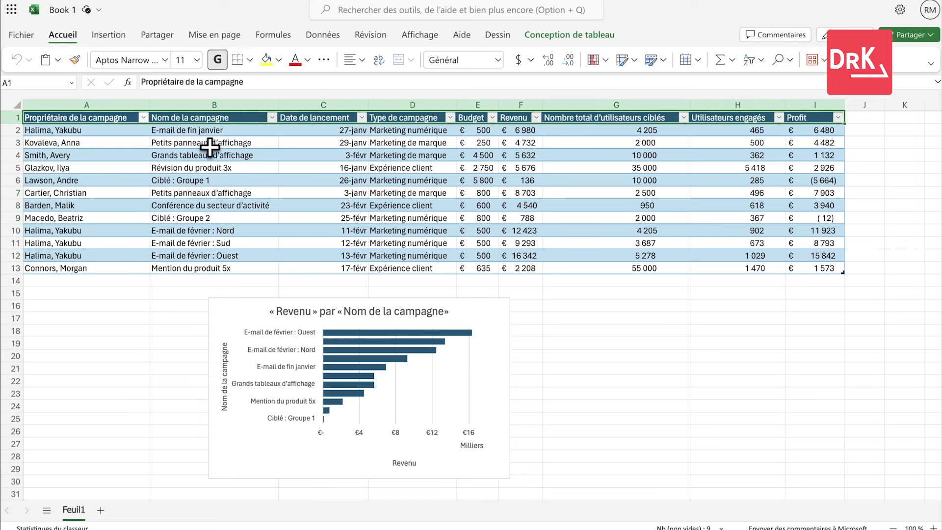